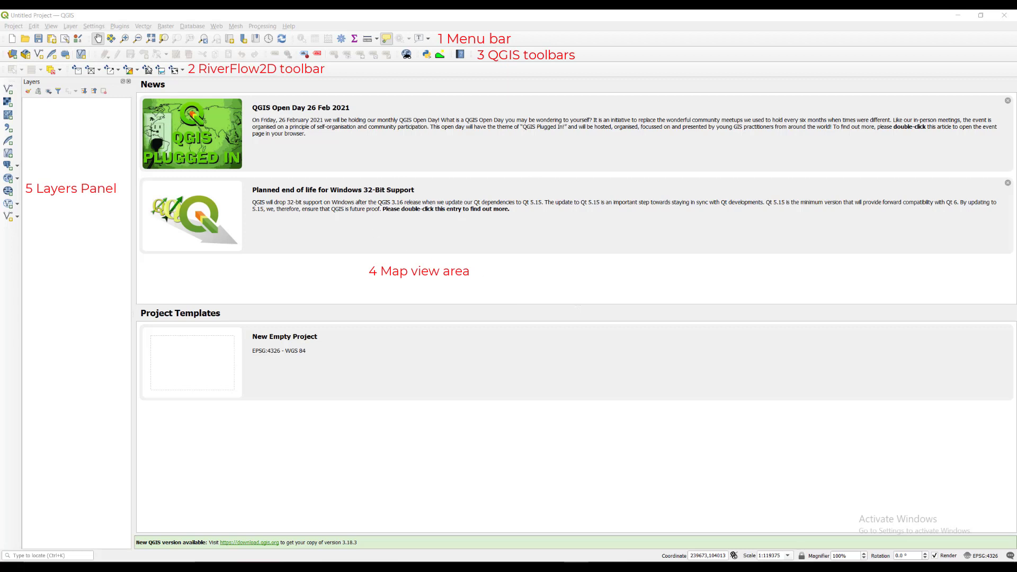
Open Manage and Install Plugins from the Plugins menu.
left_click(119, 26)
left_click(158, 37)
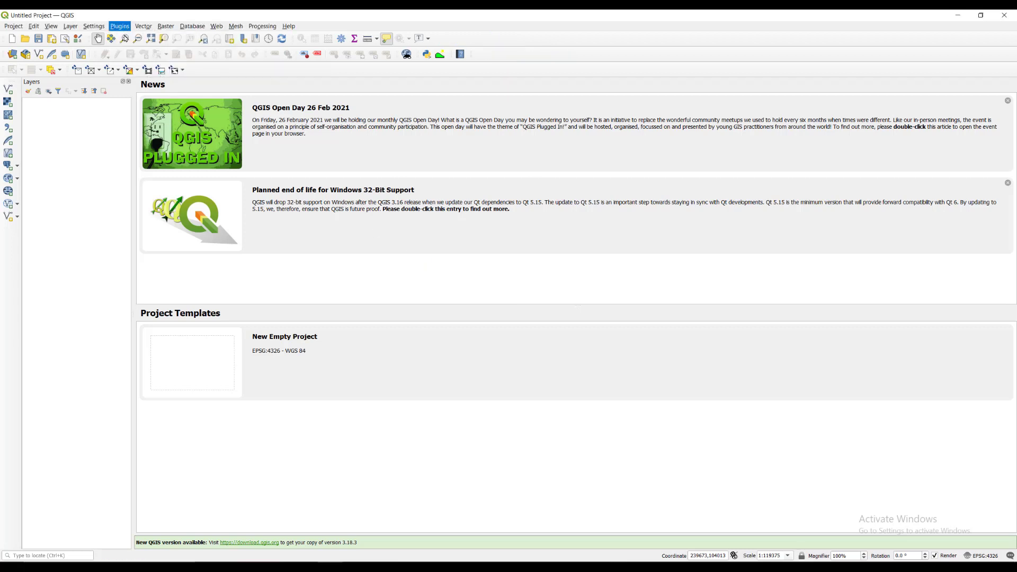
Review the RiverFlow plugin's details, then close the Plugins manager.
double_click(176, 31)
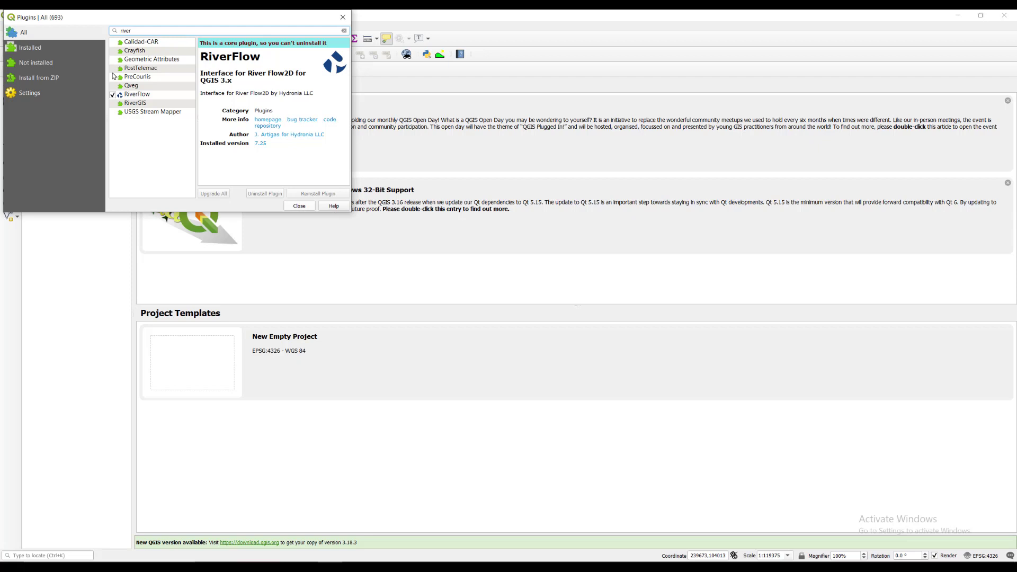
left_click(156, 95)
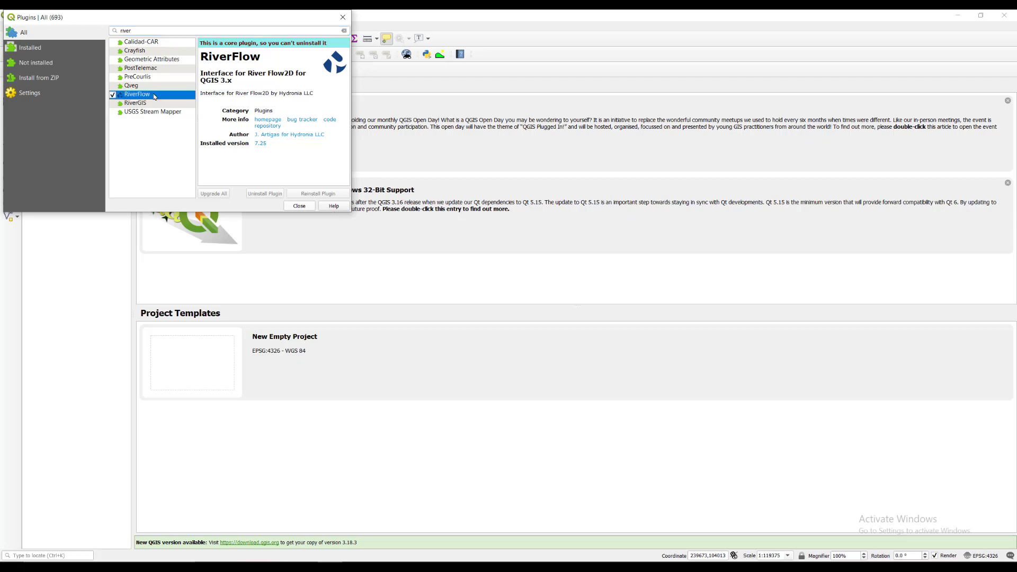
left_click(299, 206)
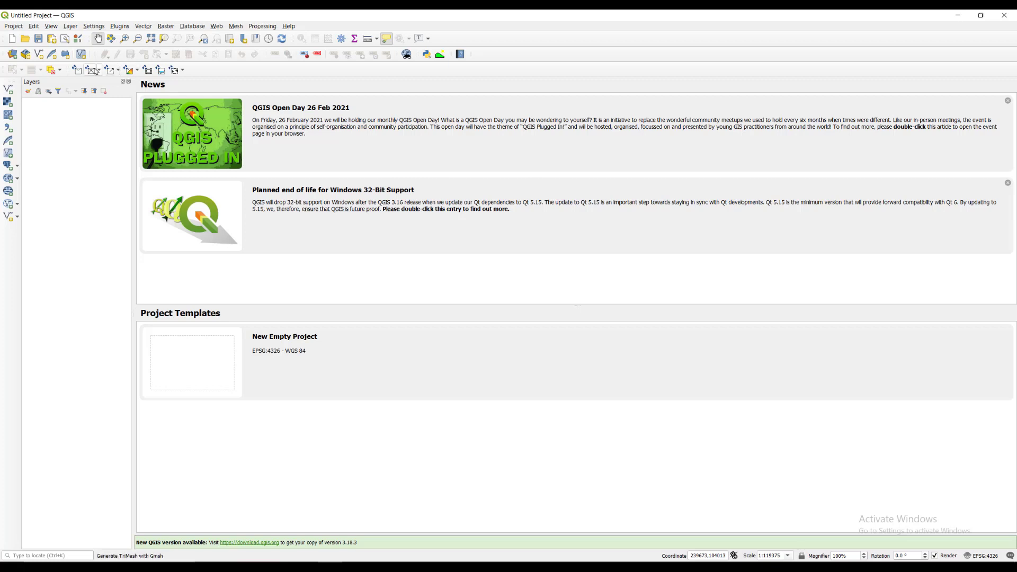
Start a new RiverFlow2D project with no optional layers and EPSG:2855 projection.
left_click(79, 71)
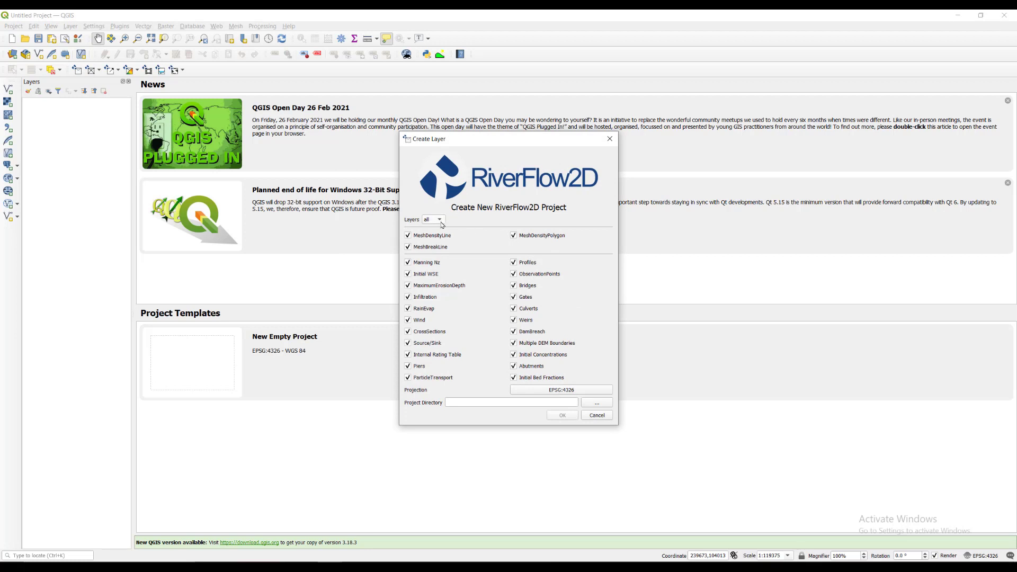
left_click(441, 221)
left_click(432, 228)
left_click(566, 395)
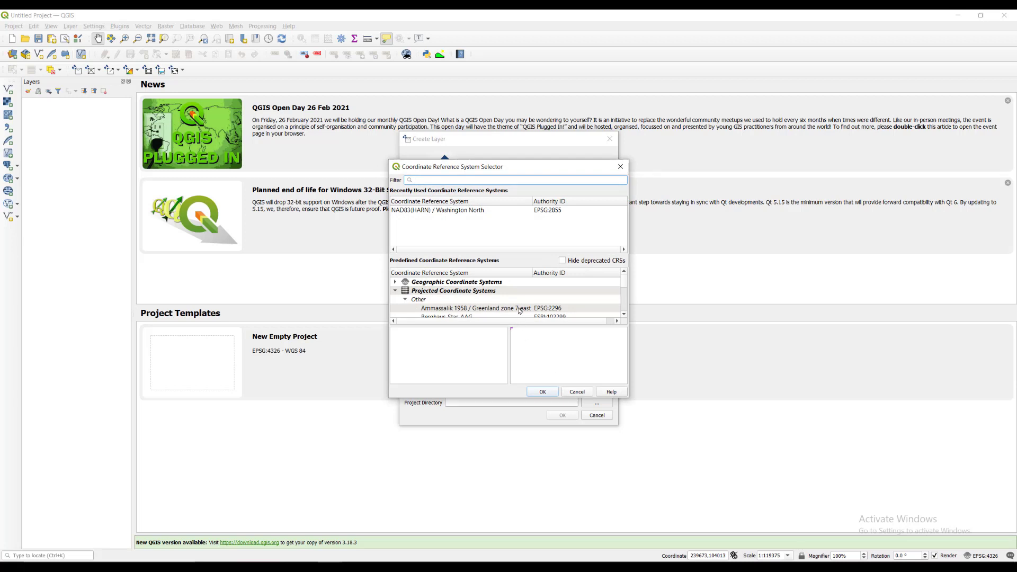
left_click(485, 180)
type("2855")
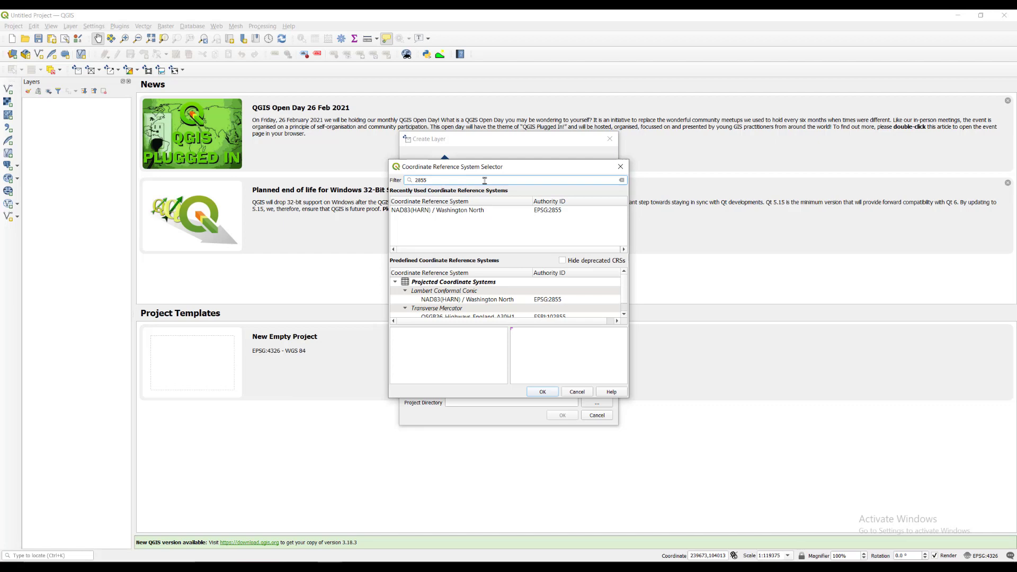
left_click(504, 300)
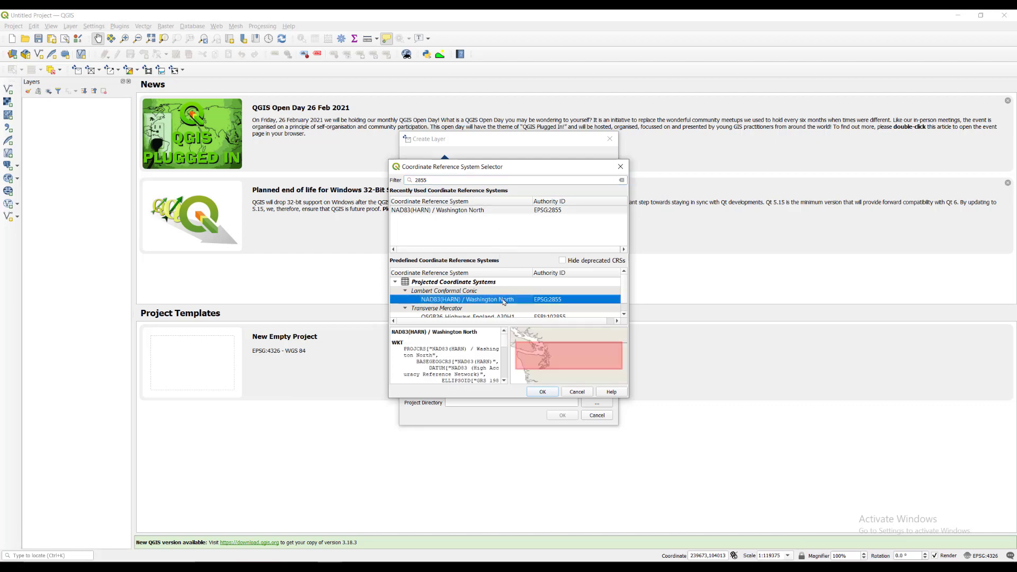
left_click(542, 392)
Set the project directory to Hoh_QGIS_Metric_Units and create the project.
left_click(597, 403)
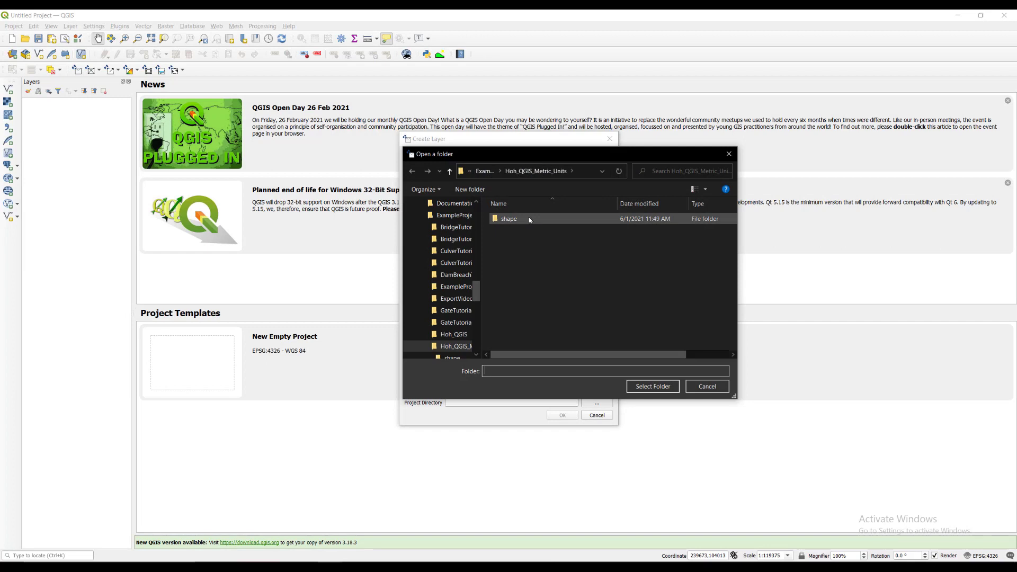
left_click(553, 173)
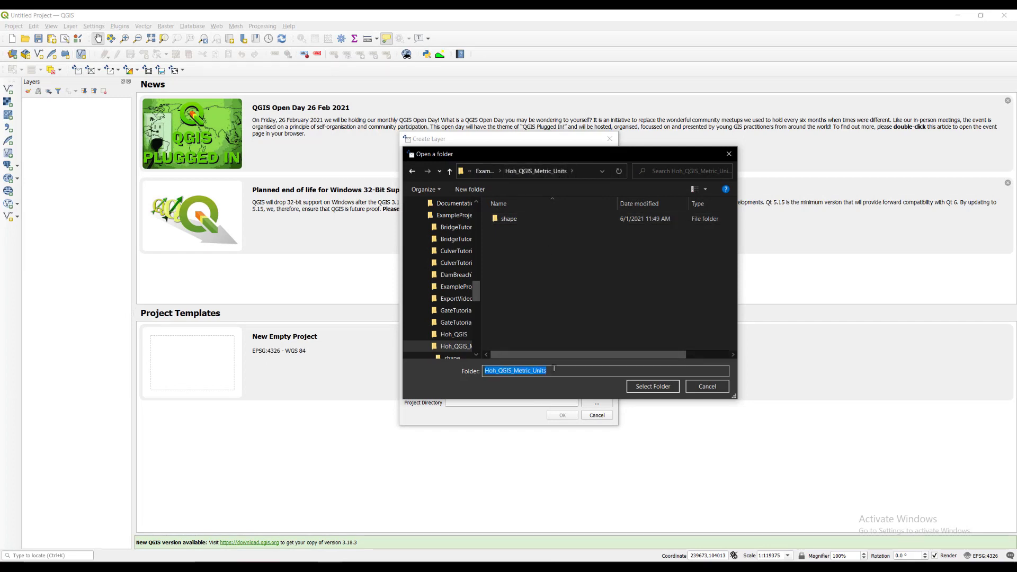
left_click(646, 388)
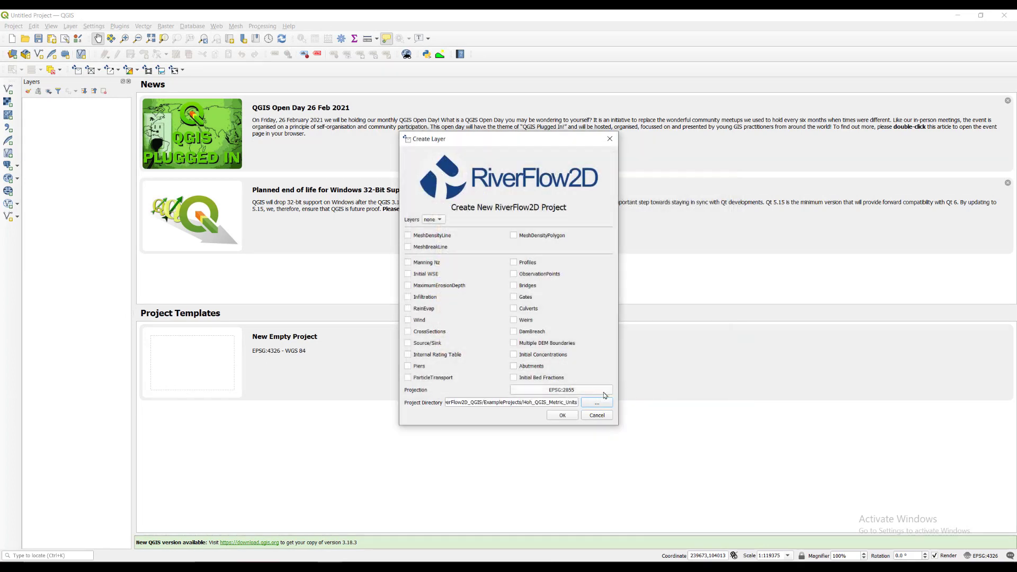
left_click(563, 416)
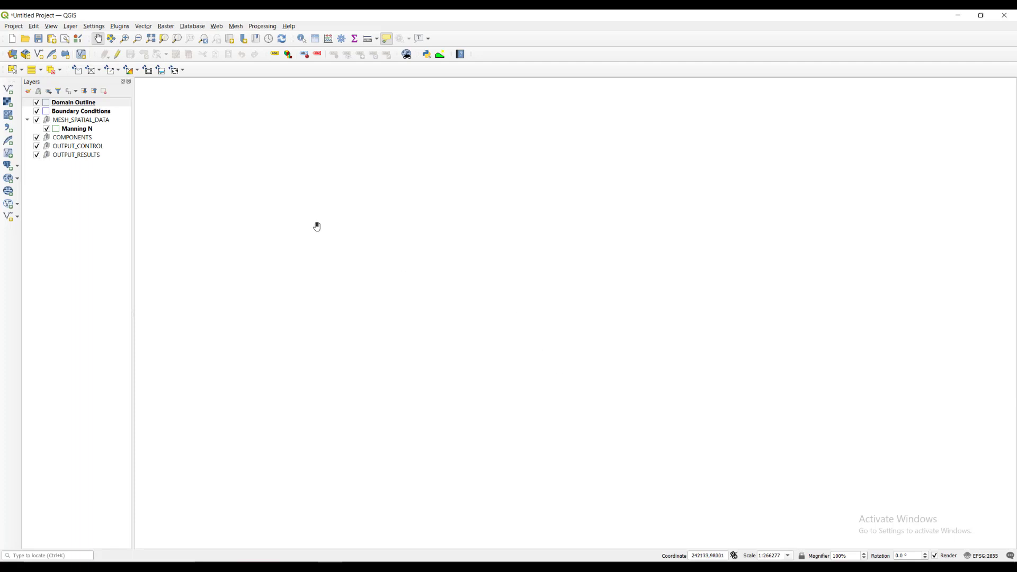
Add the hohdem2.asc raster through the Data Source Manager's Raster page.
left_click(11, 106)
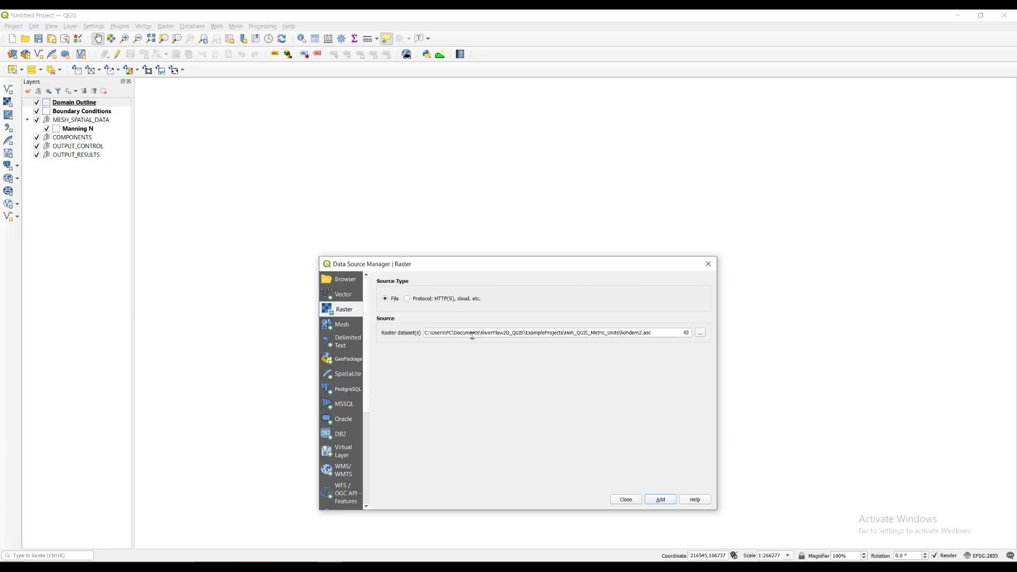
left_click(656, 333)
triple_click(657, 334)
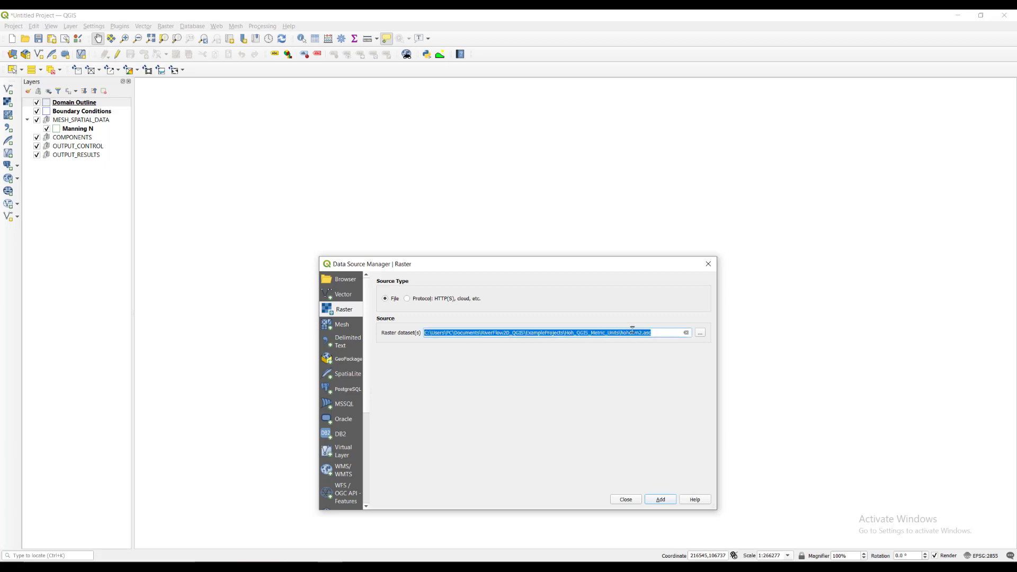
left_click(658, 334)
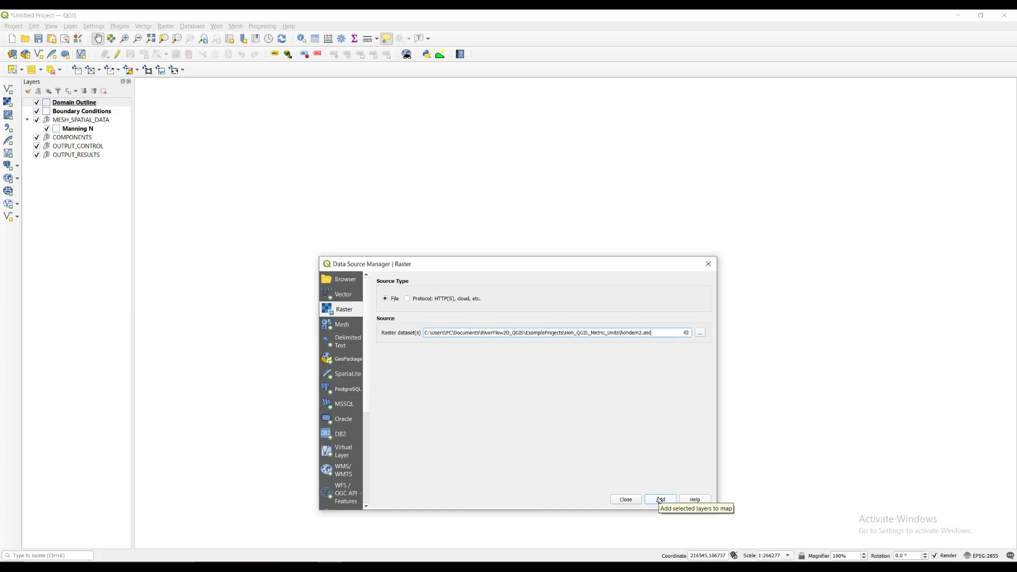
left_click(660, 502)
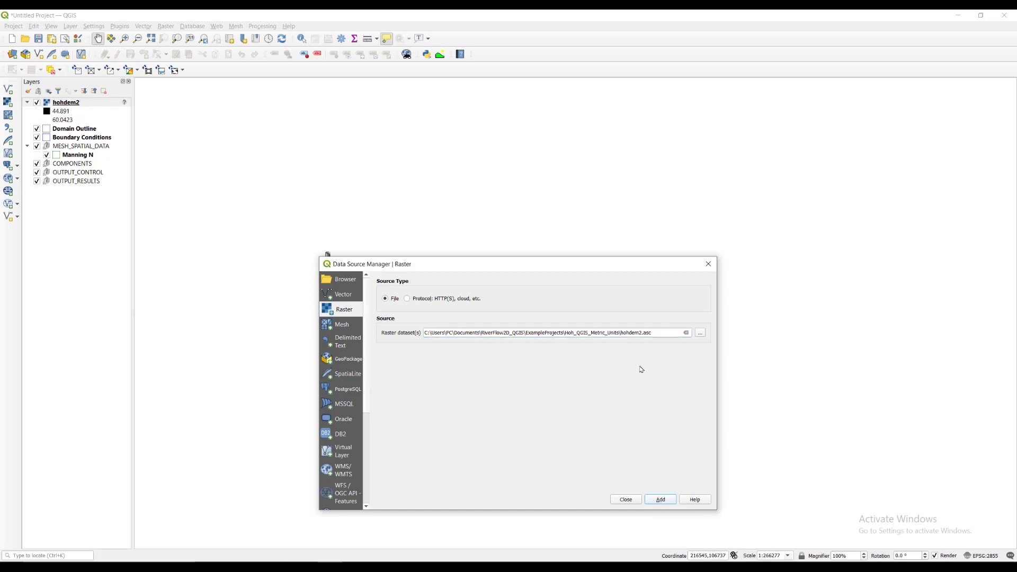
Zoom to the full raster extent and move hohdem2 to the bottom of the layers.
left_click(632, 502)
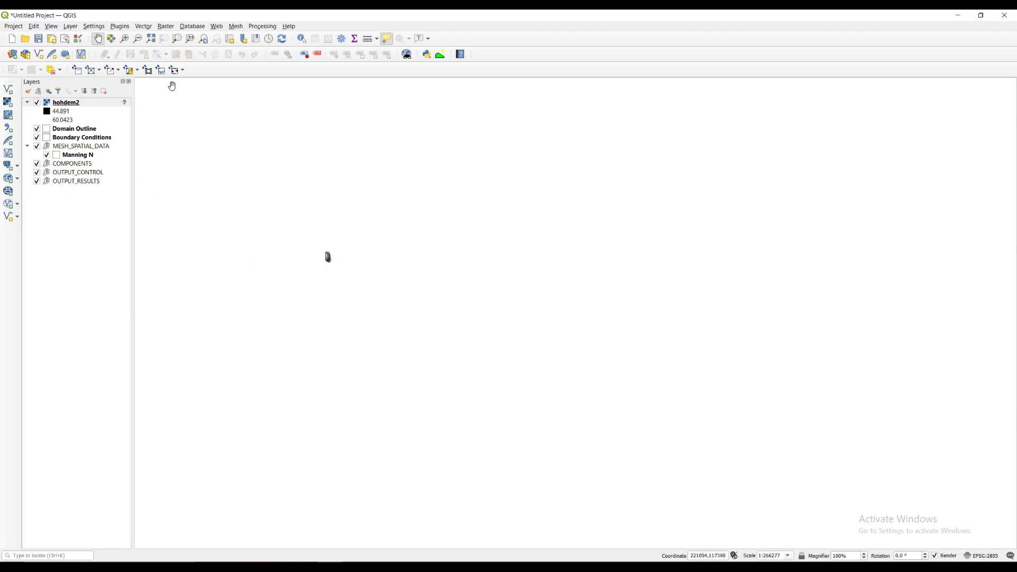
left_click(153, 41)
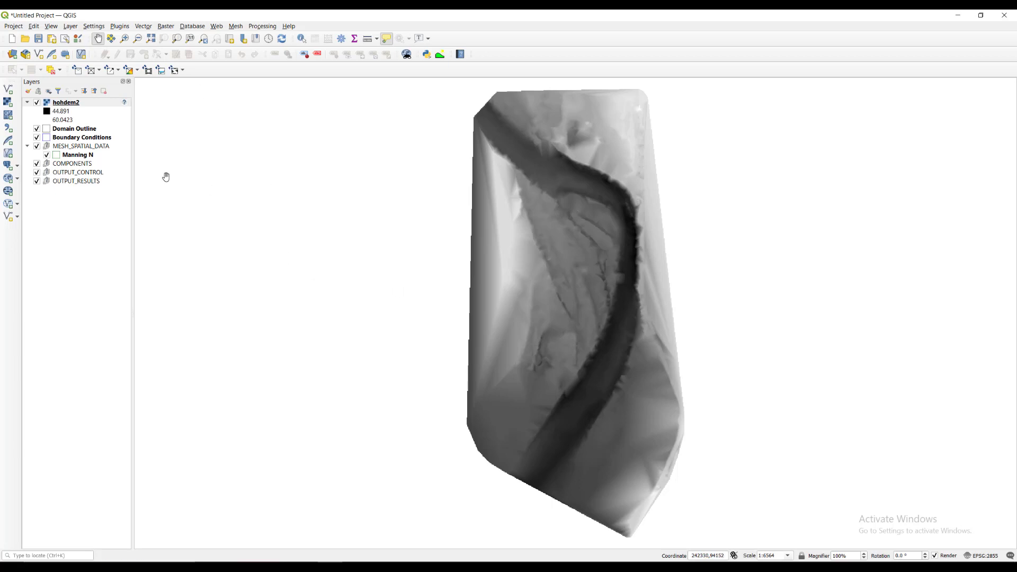
left_click_drag(80, 104, 114, 192)
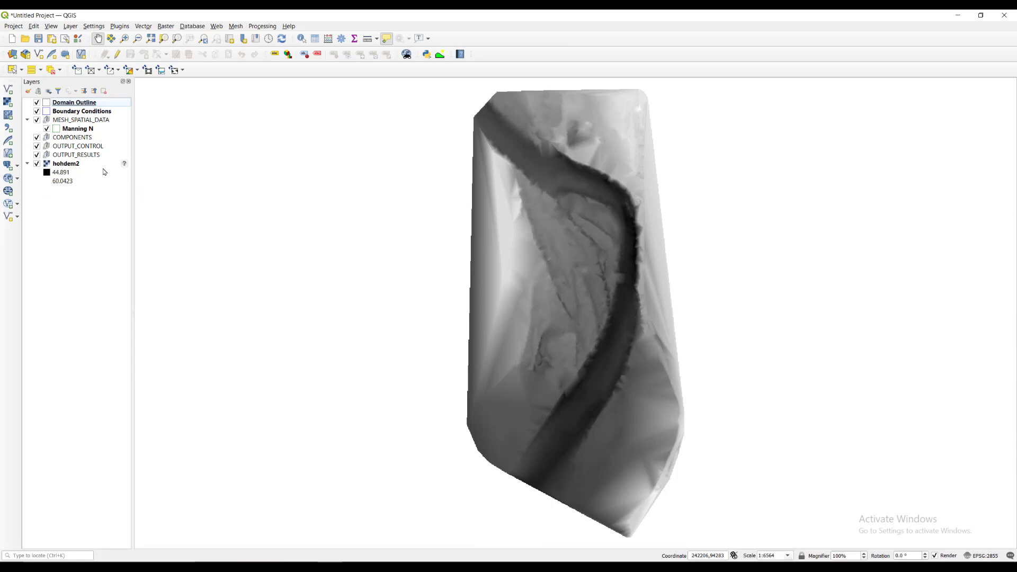
Assign hohdem2 the NAD83(HARN) / Washington North (EPSG:2855) coordinate system.
mouse_move(125, 166)
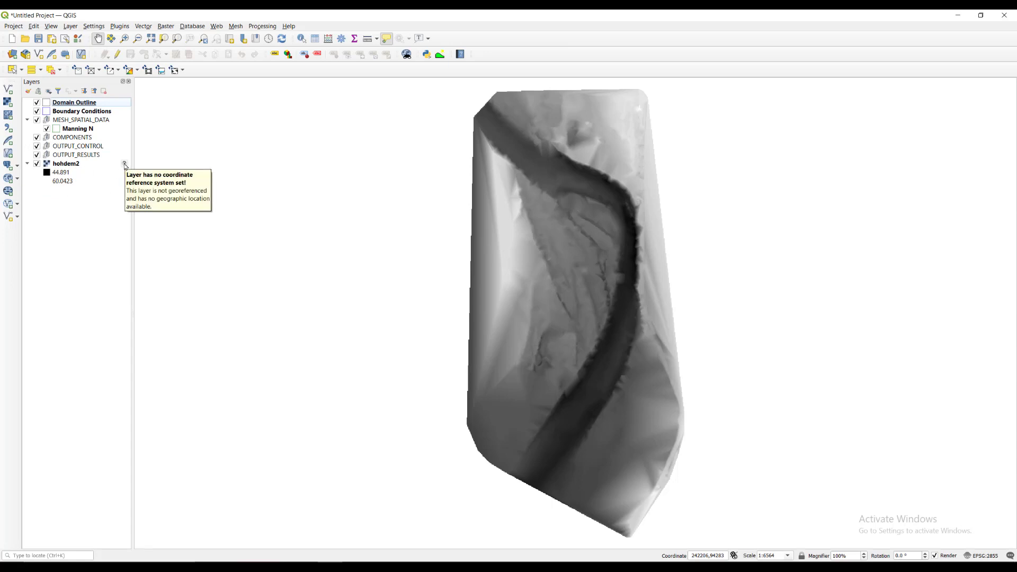
left_click(125, 164)
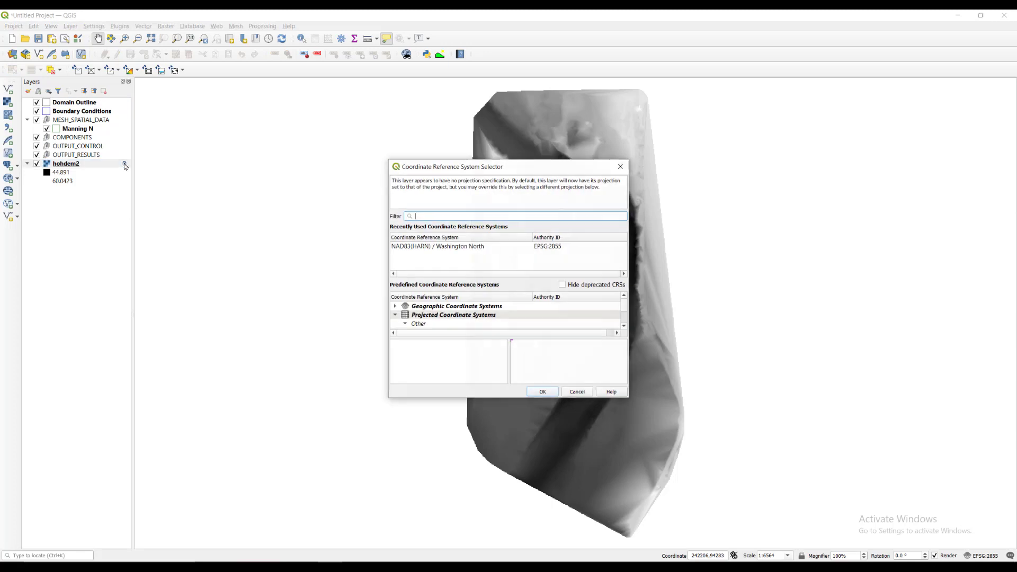
left_click(482, 248)
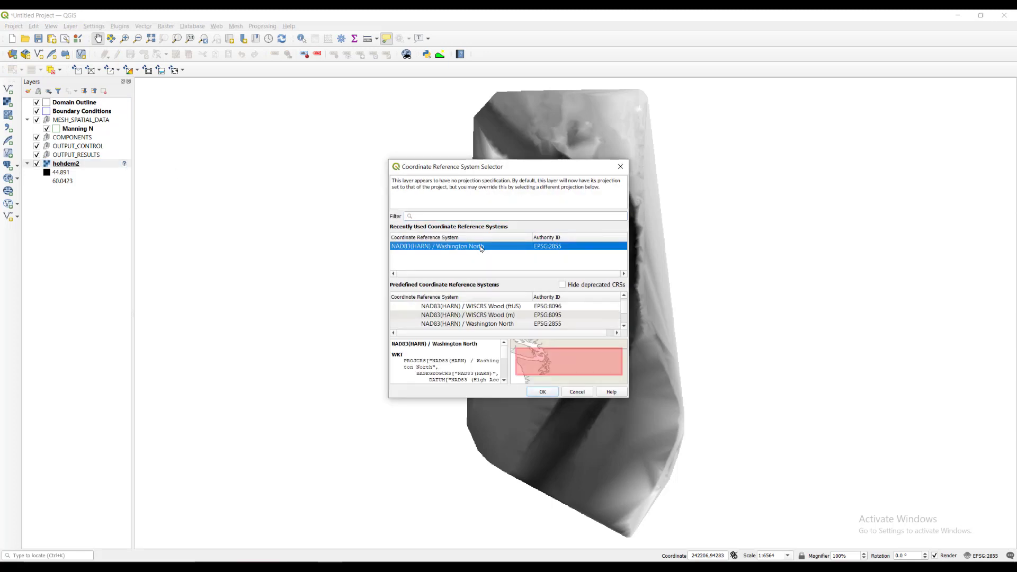
left_click(543, 393)
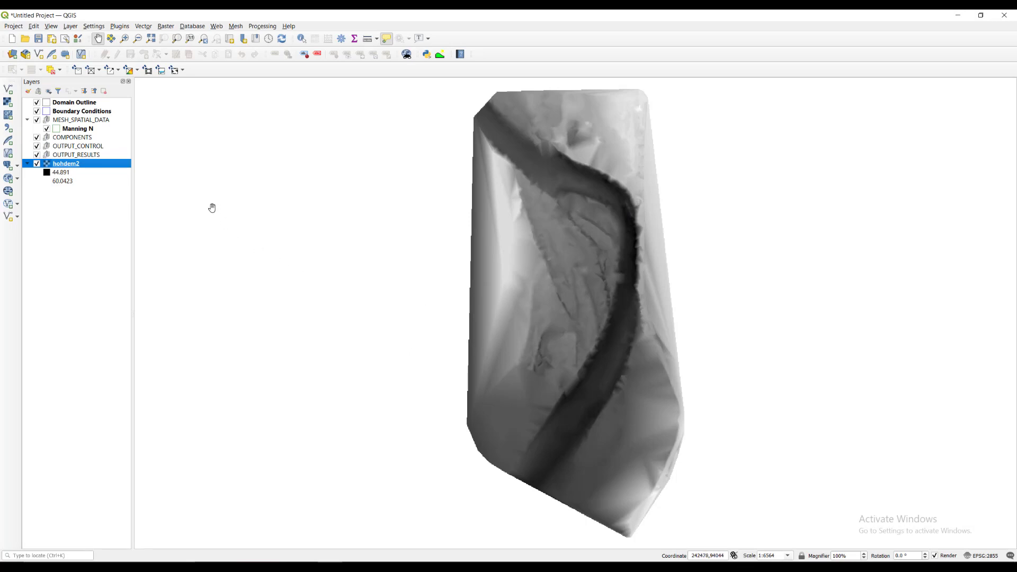
Set hohdem2's symbology render type to Hillshade and apply it.
right_click(106, 166)
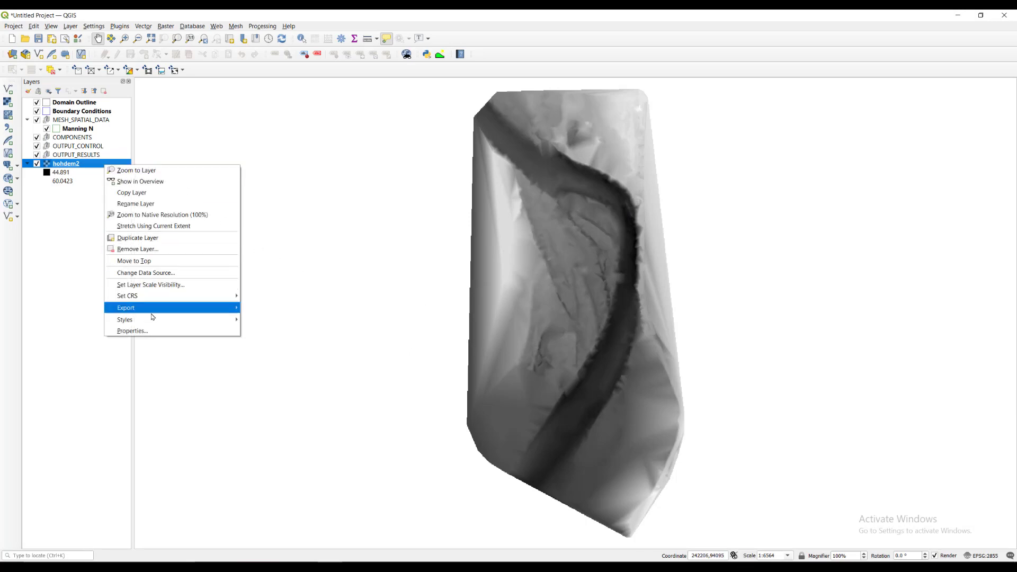
left_click(145, 332)
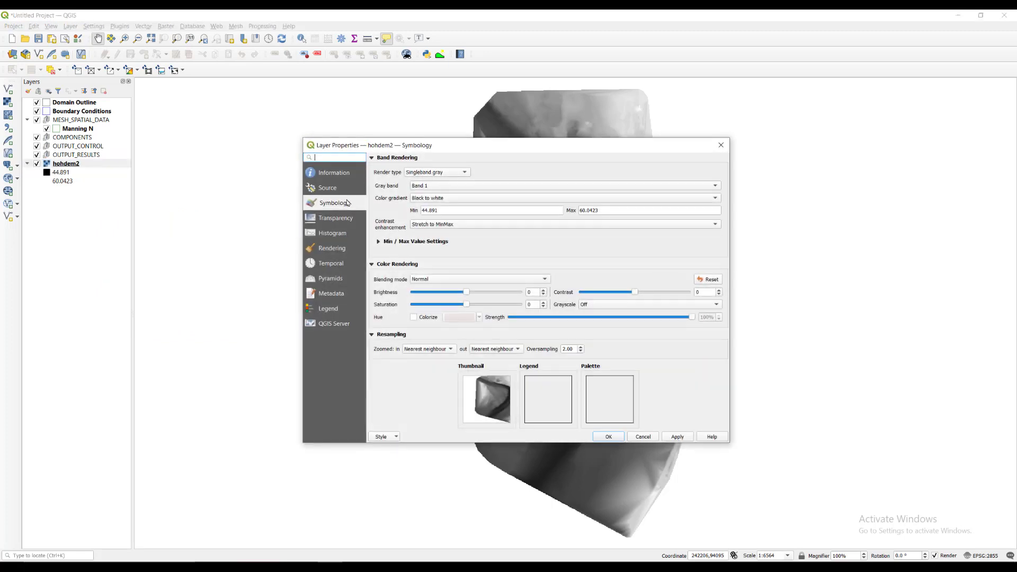
left_click(420, 175)
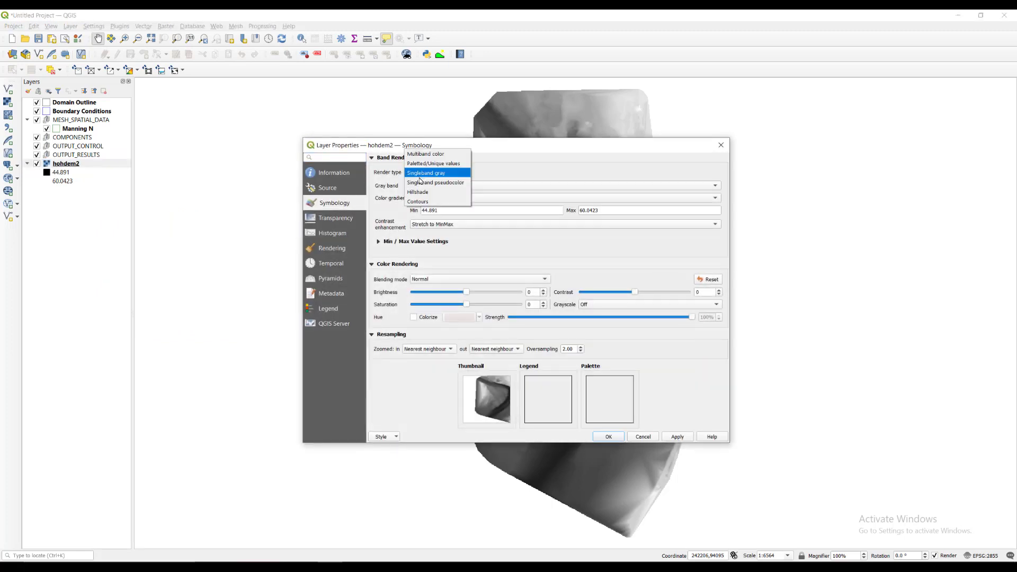
left_click(416, 194)
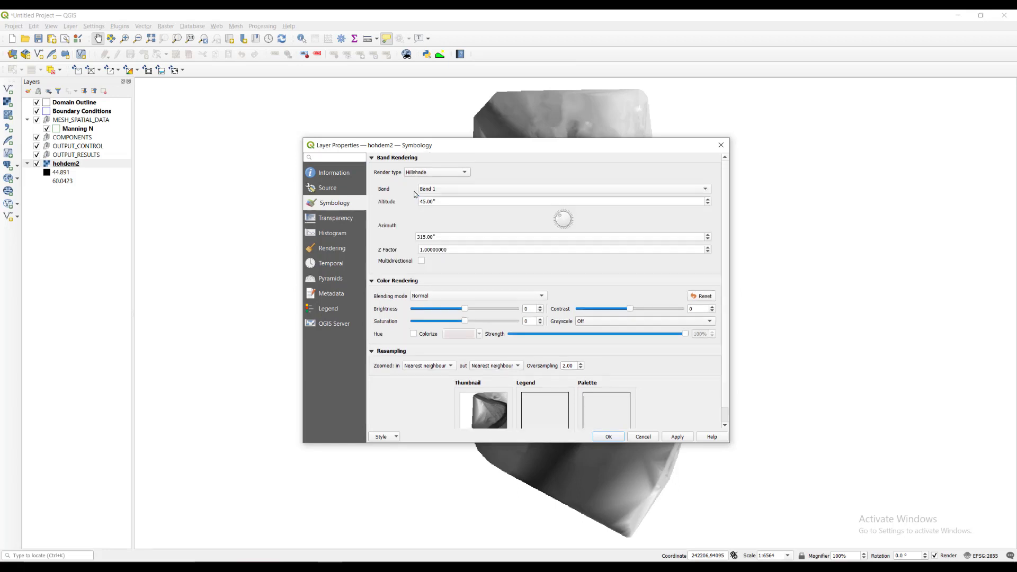
left_click(666, 437)
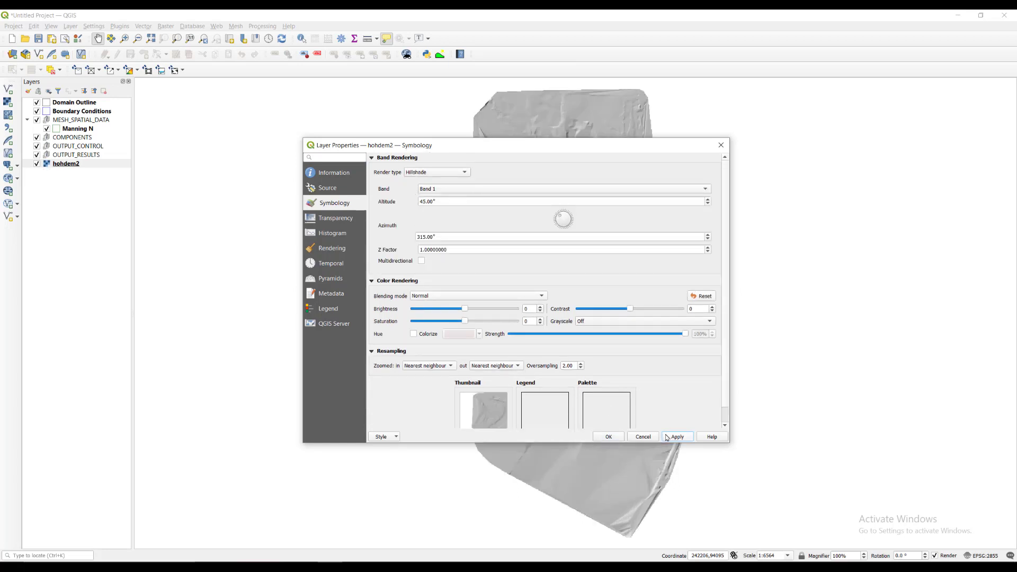
left_click(608, 437)
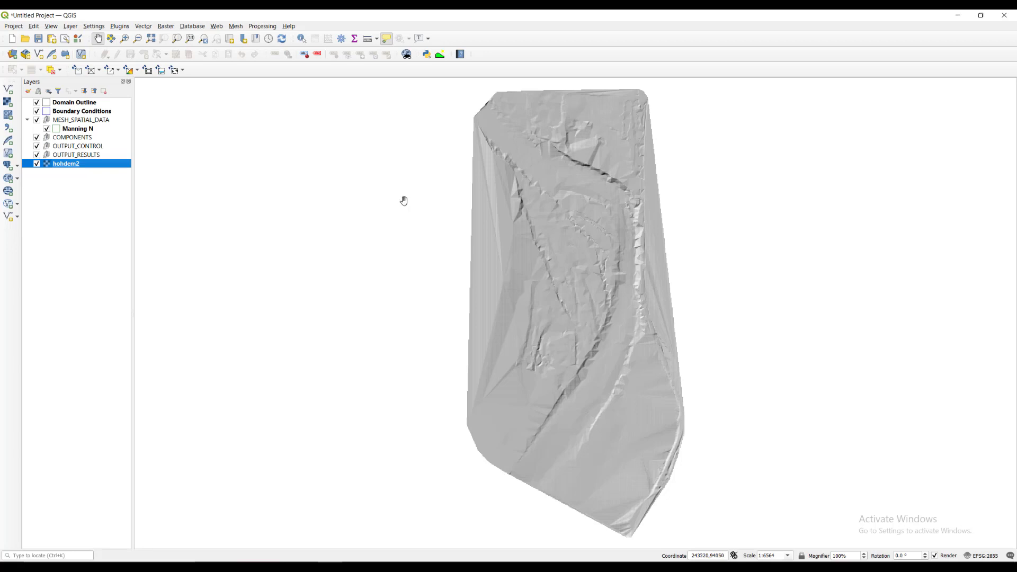
Start a Domain Outline polygon, placing vertices down the channel's left side.
left_click(75, 103)
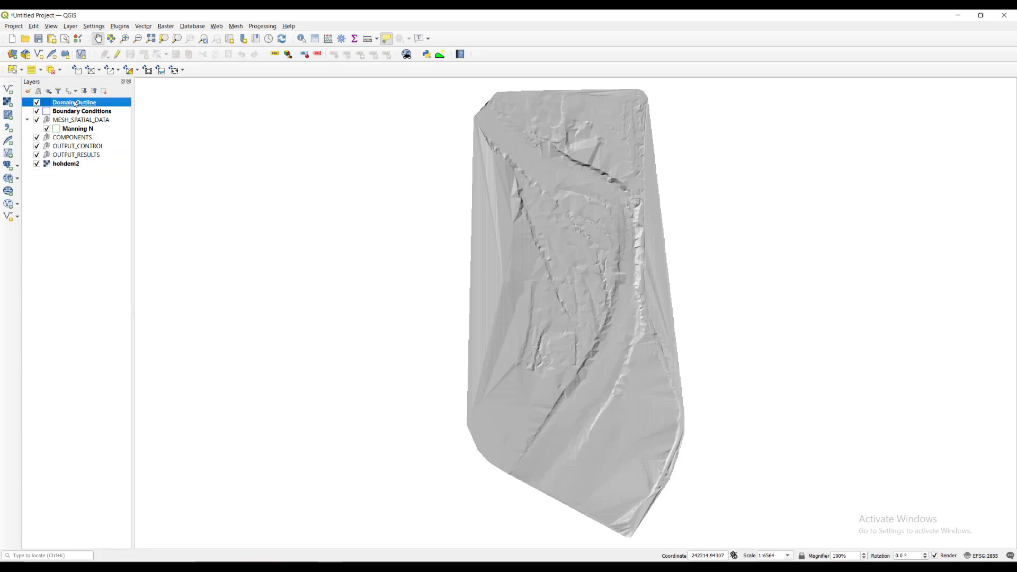
left_click(117, 55)
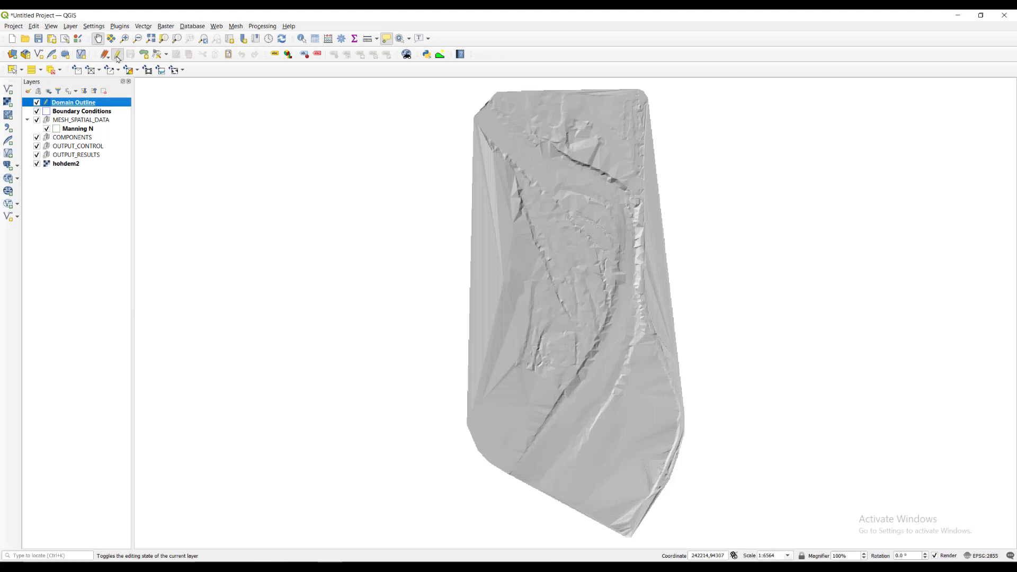
left_click(146, 56)
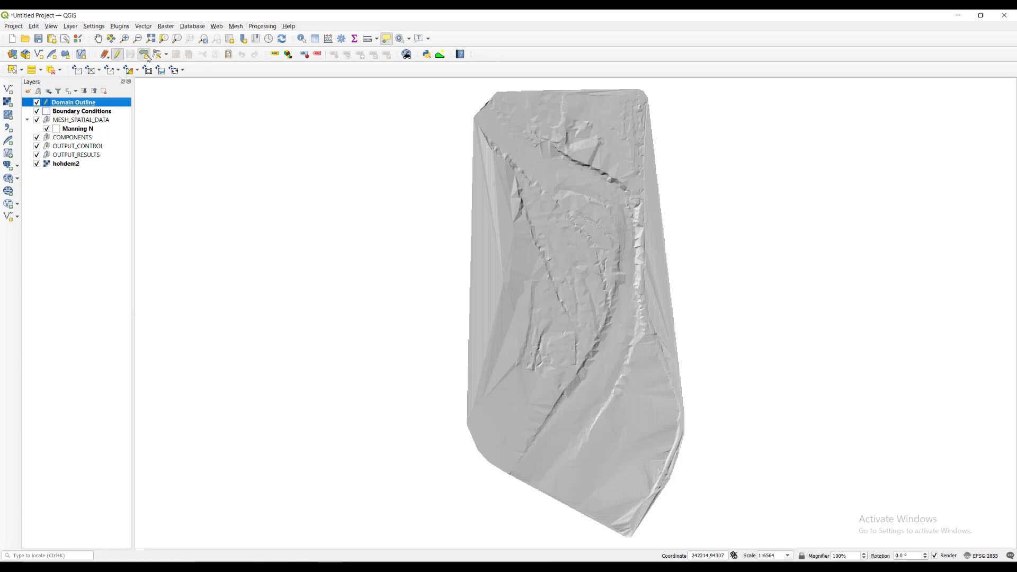
left_click(498, 101)
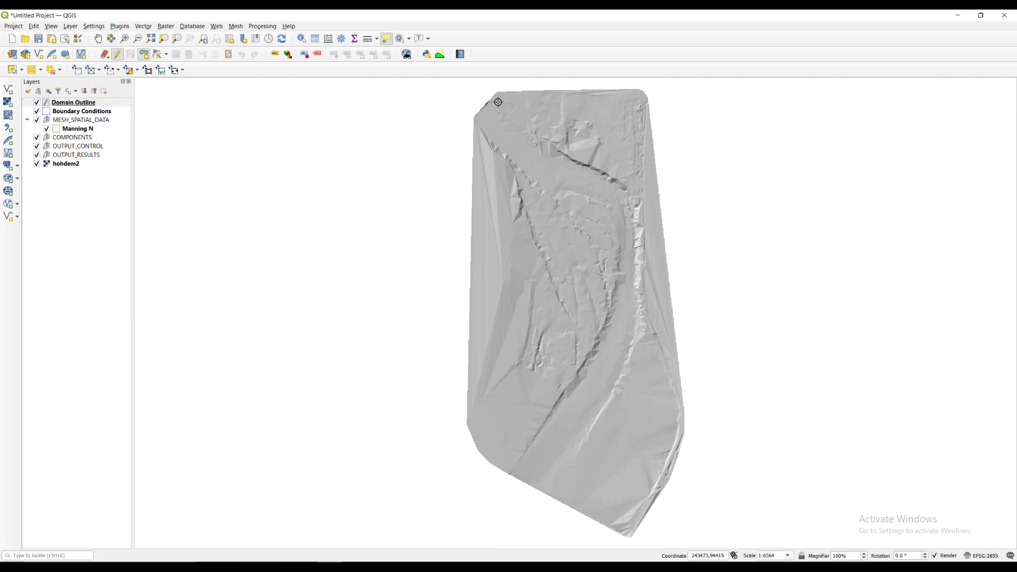
left_click(475, 130)
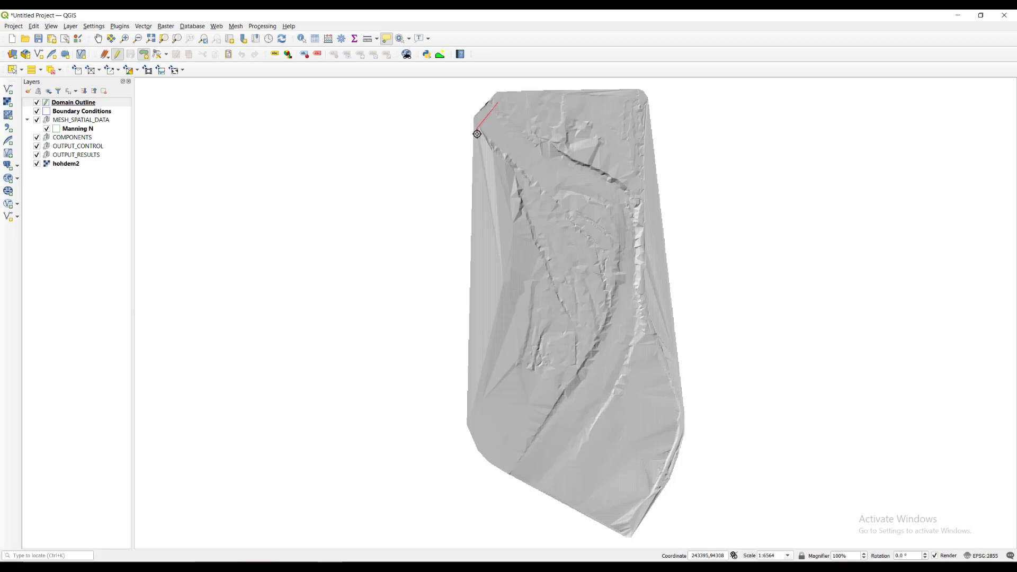
left_click(504, 181)
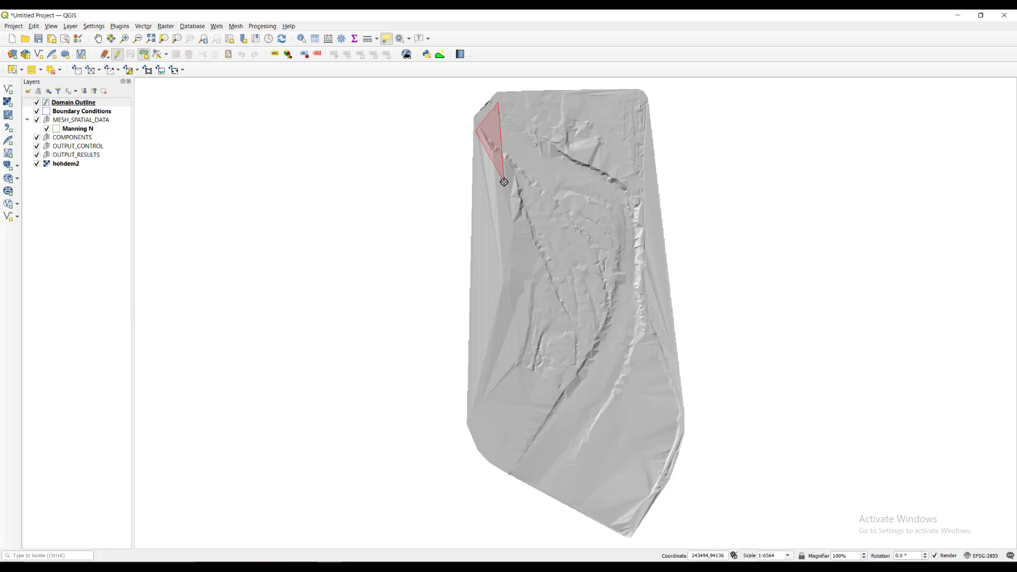
left_click(520, 229)
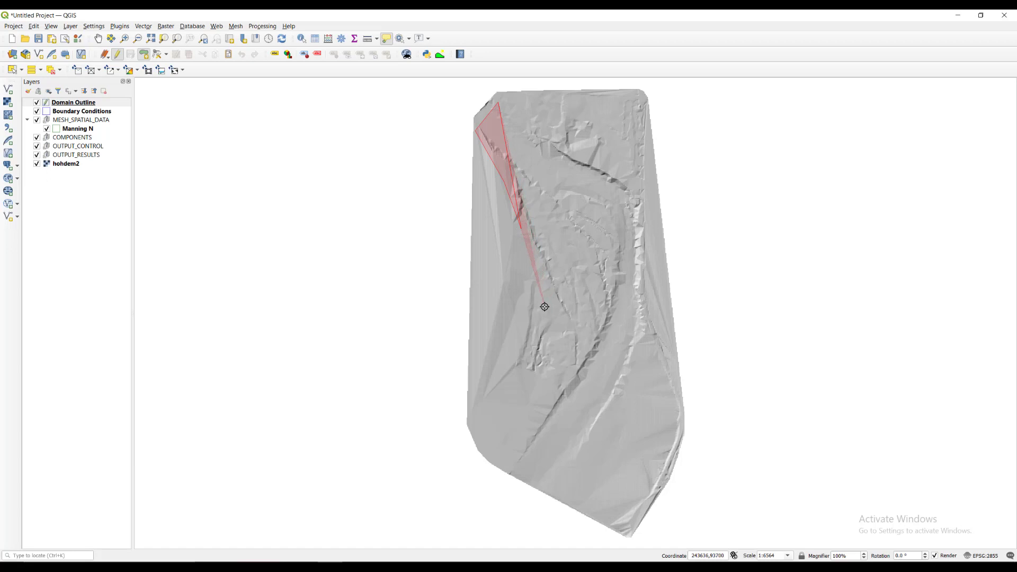
Continue the outline around the bend, bottom corner and up the right edge.
left_click(545, 307)
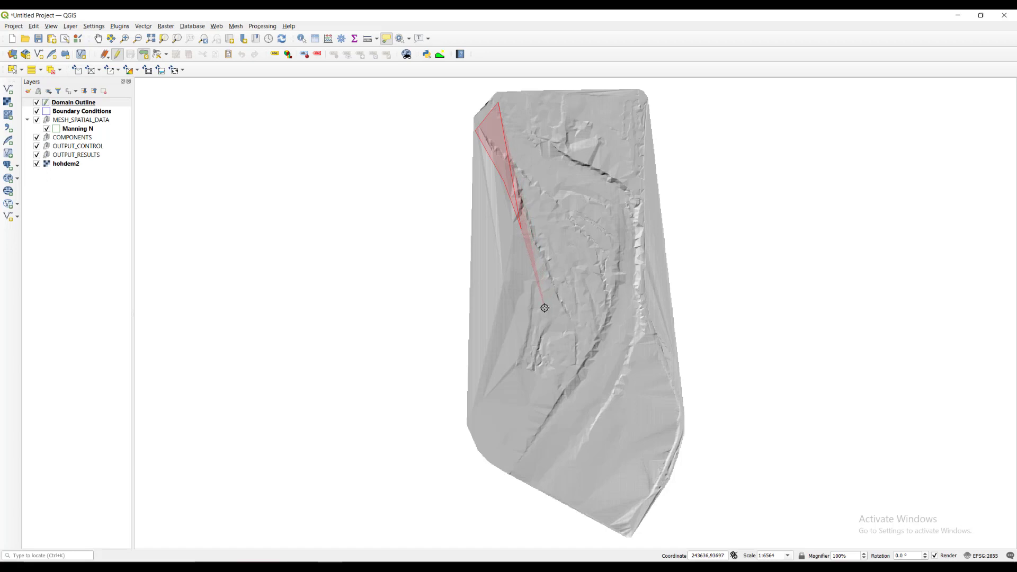
left_click(503, 426)
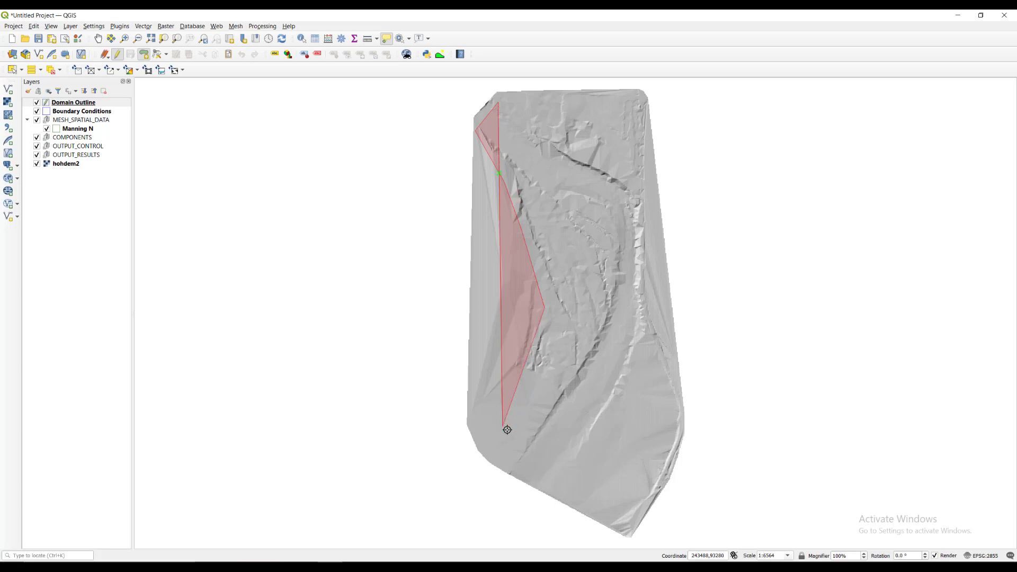
left_click(629, 518)
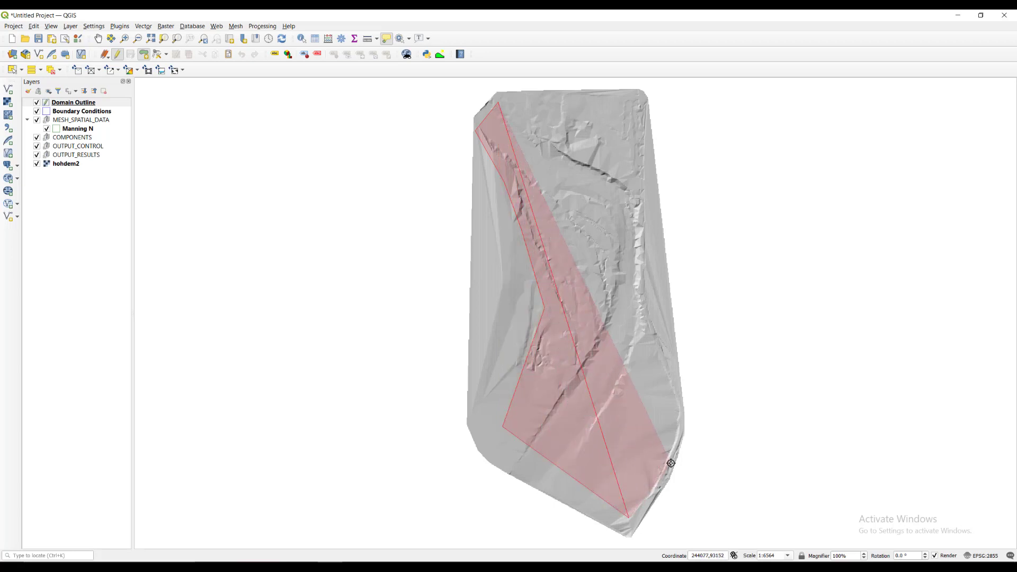
left_click(671, 464)
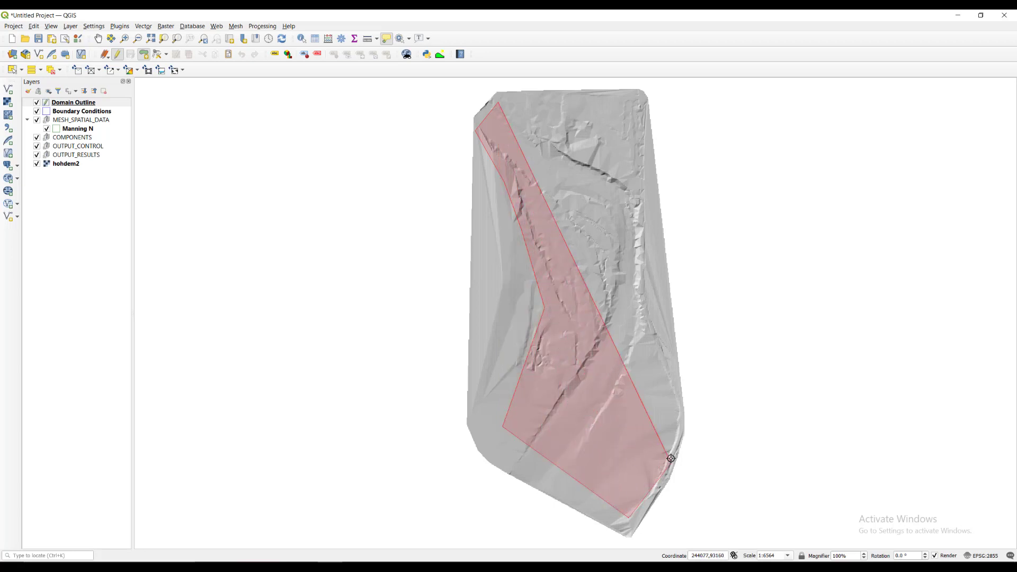
left_click(680, 395)
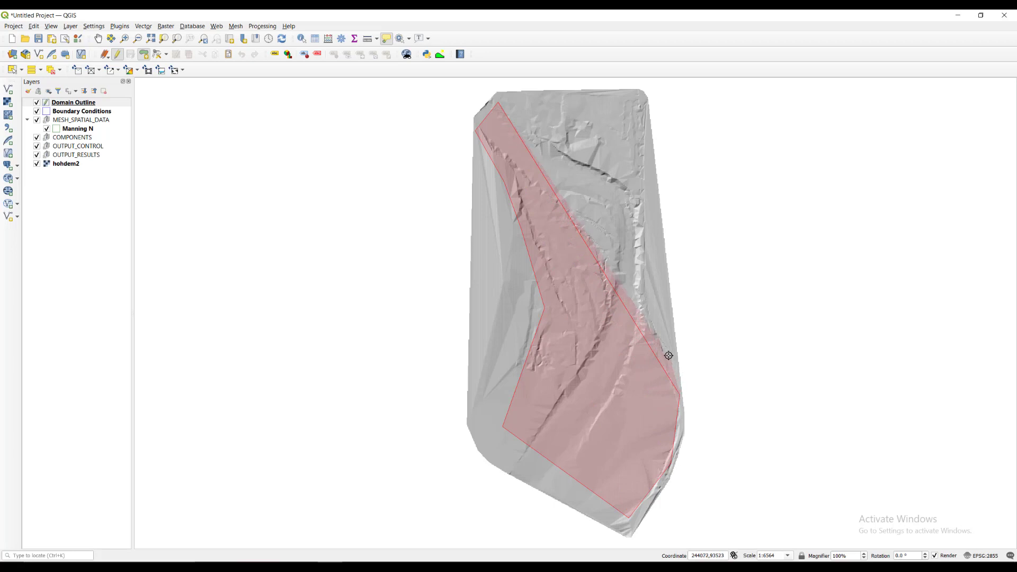
left_click(638, 271)
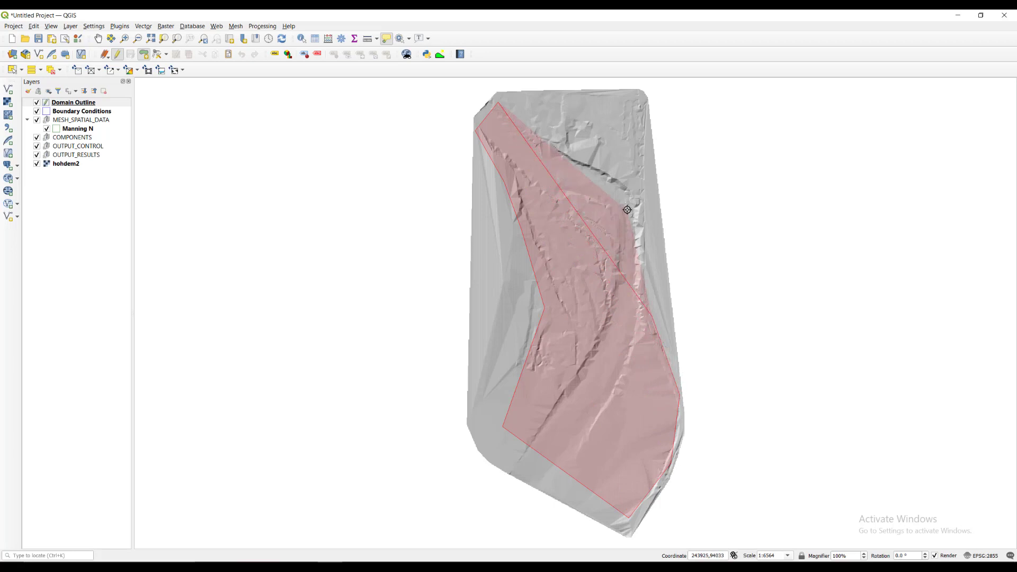
left_click(632, 182)
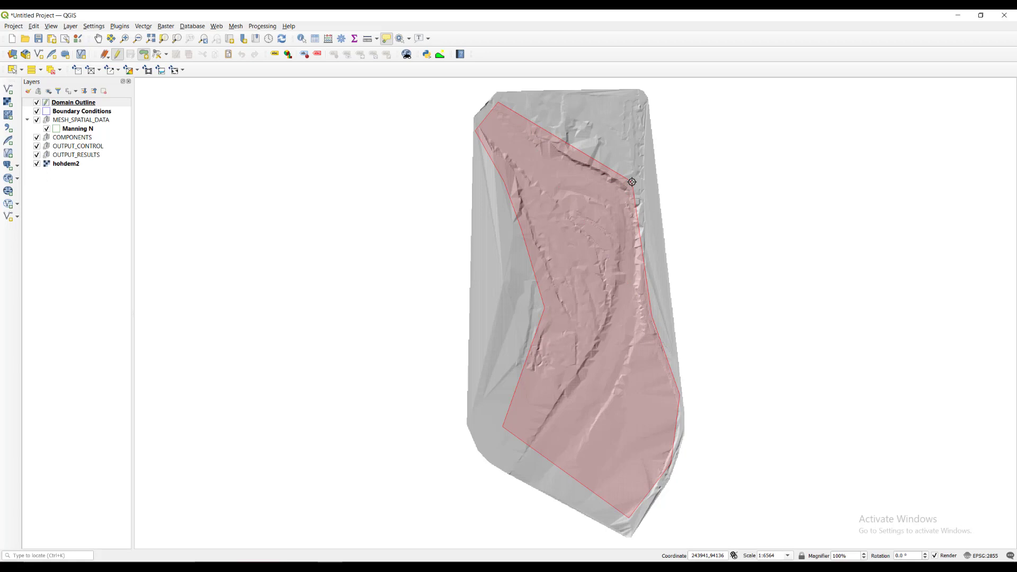
Finish the domain polygon and give it a CellSize of 20.
right_click(632, 181)
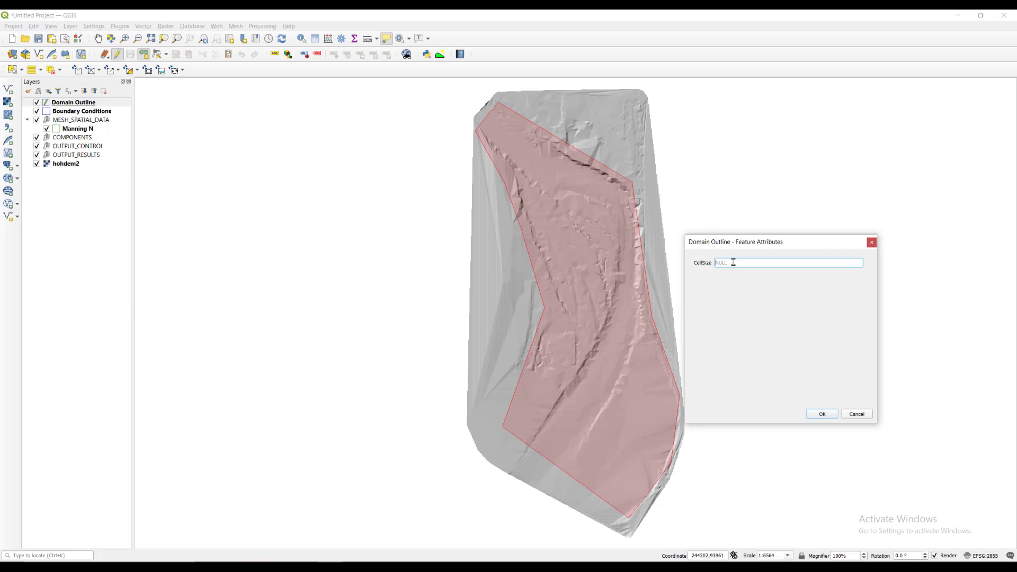
type("20")
left_click(823, 414)
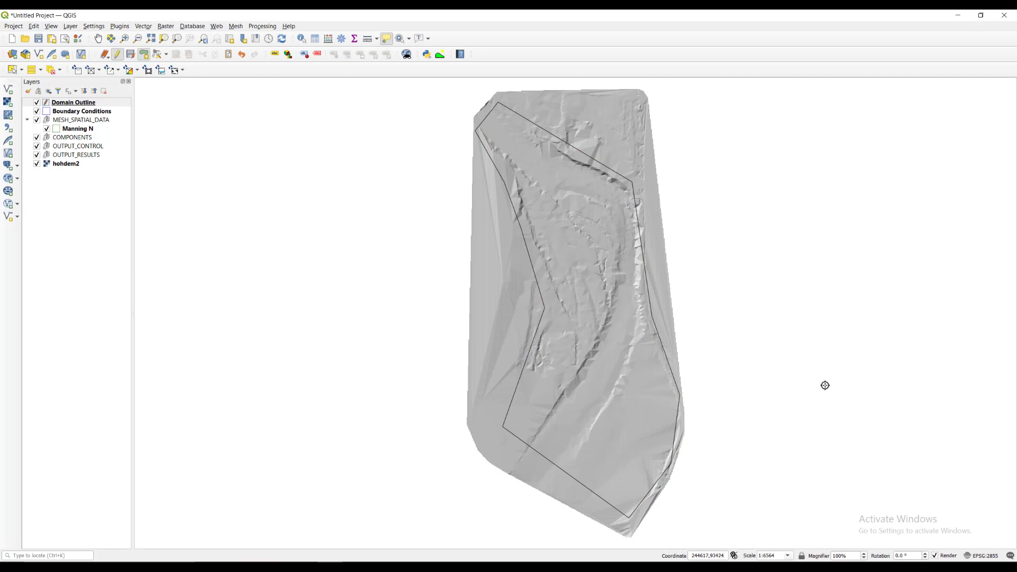
Save and stop editing the Domain Outline, then generate the TriMesh layer.
left_click(131, 55)
left_click(118, 54)
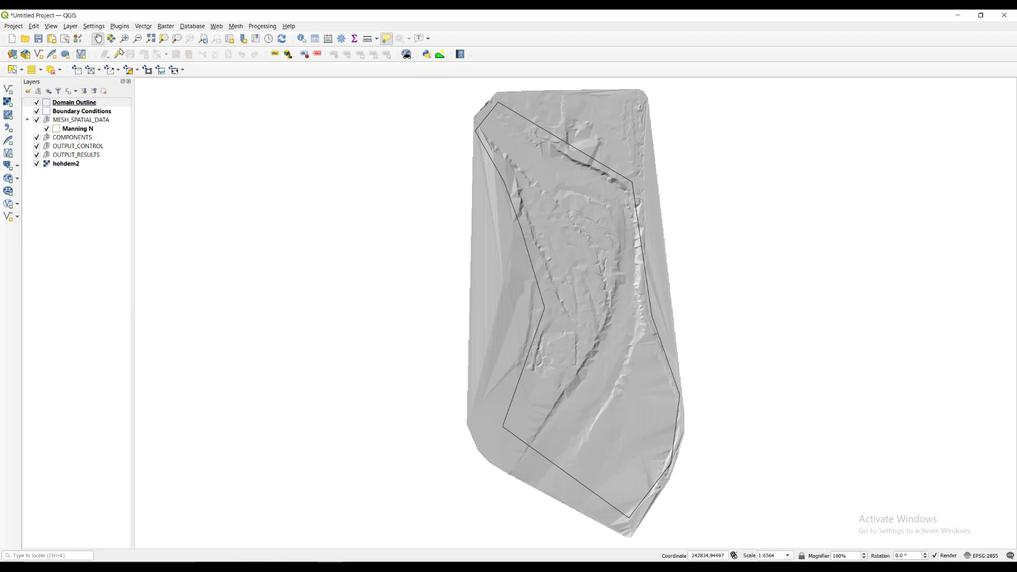
left_click(94, 75)
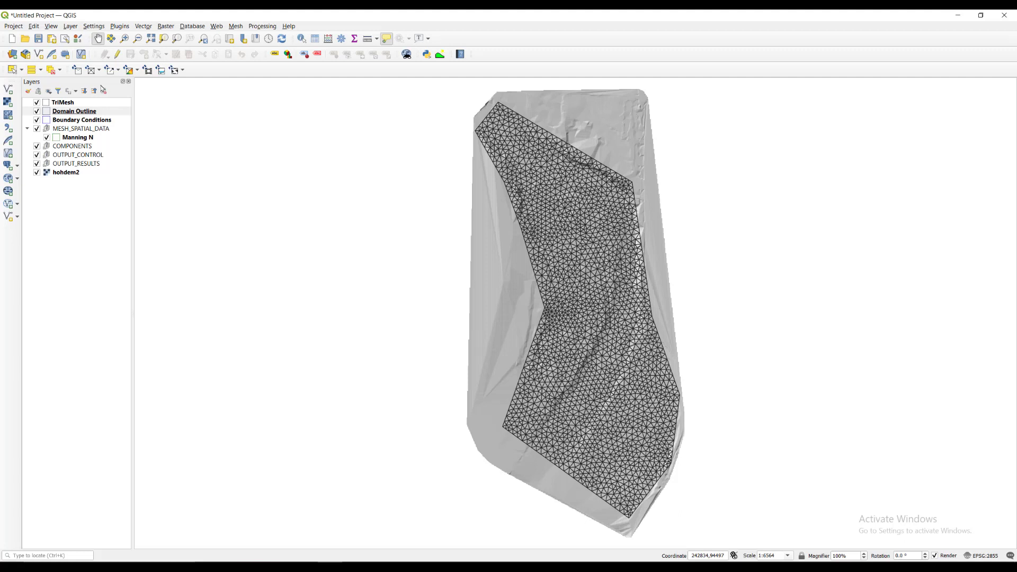
left_click(57, 28)
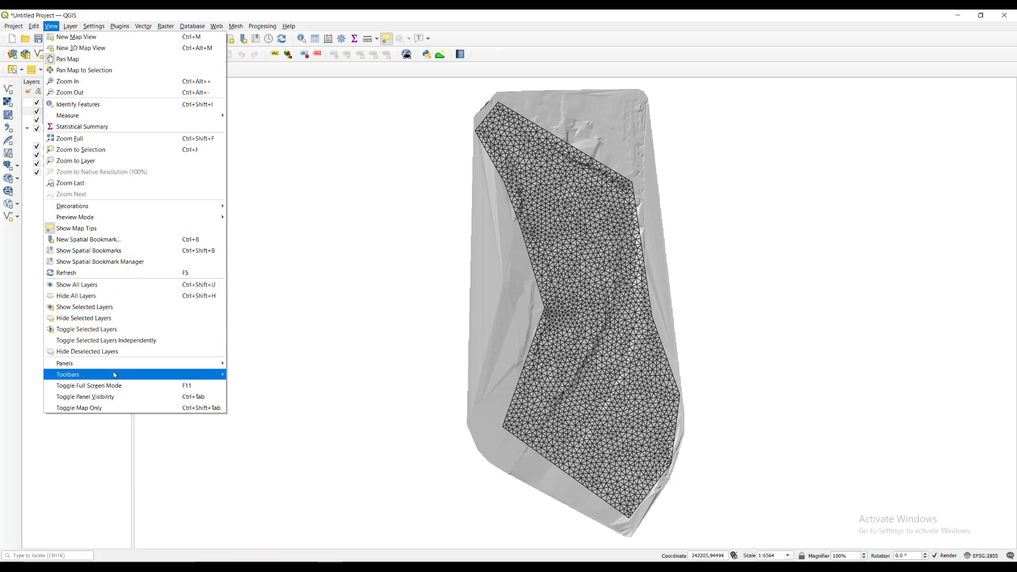
mouse_move(122, 364)
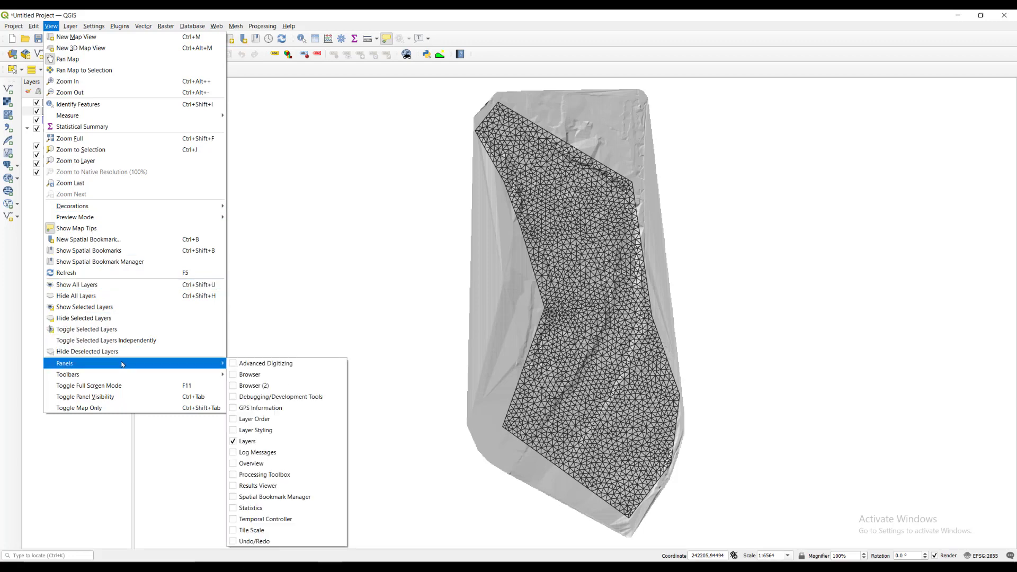
left_click(258, 453)
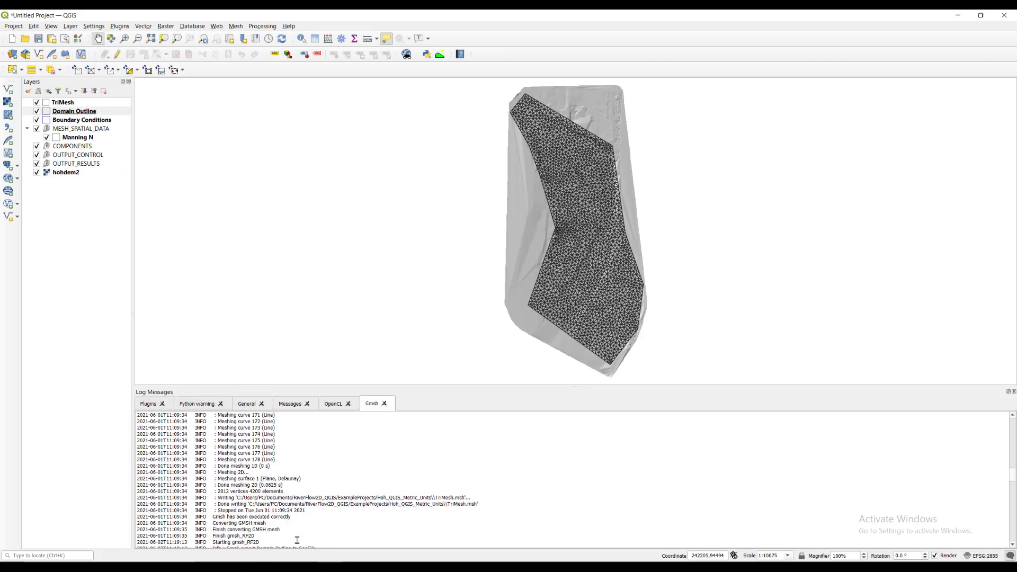
scroll(296, 517, "down", 20)
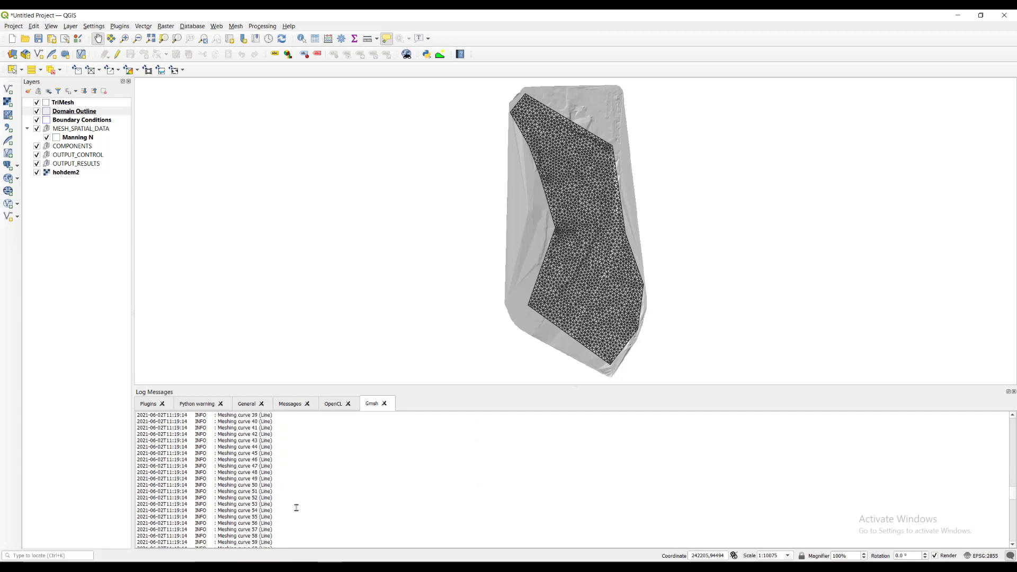
scroll(304, 501, "down", 20)
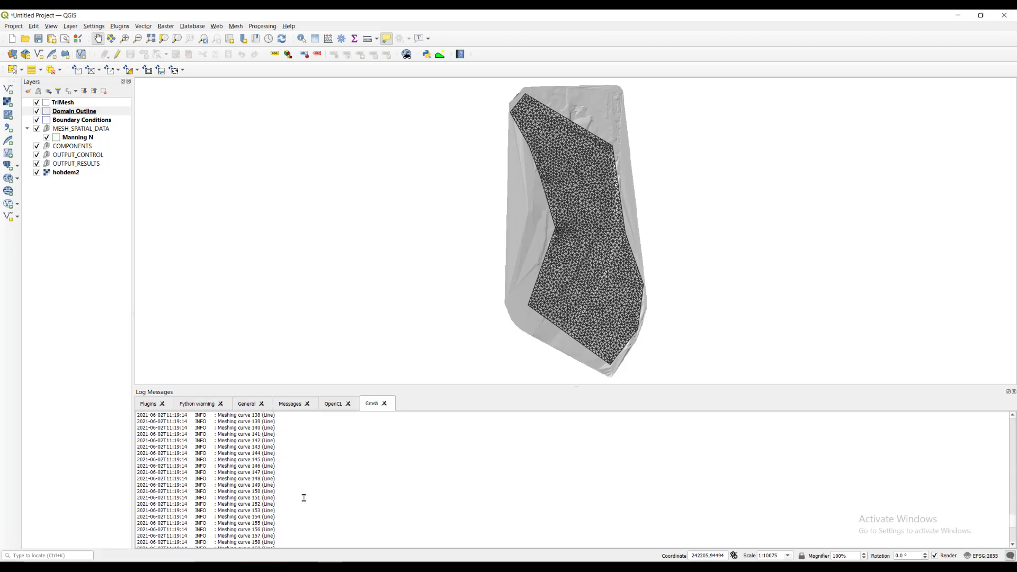
scroll(304, 498, "down", 7)
scroll(304, 500, "up", 4)
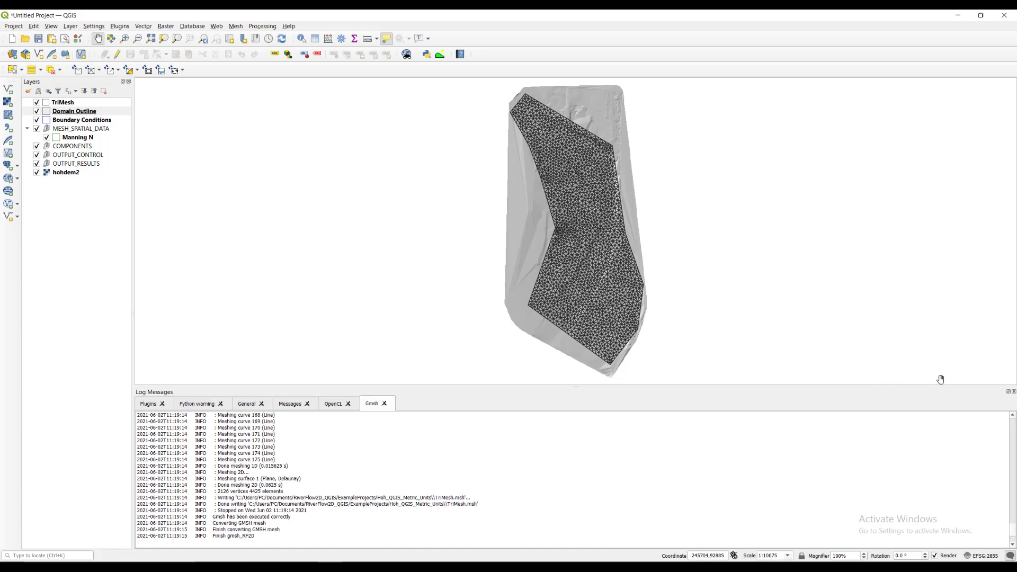
left_click(1013, 392)
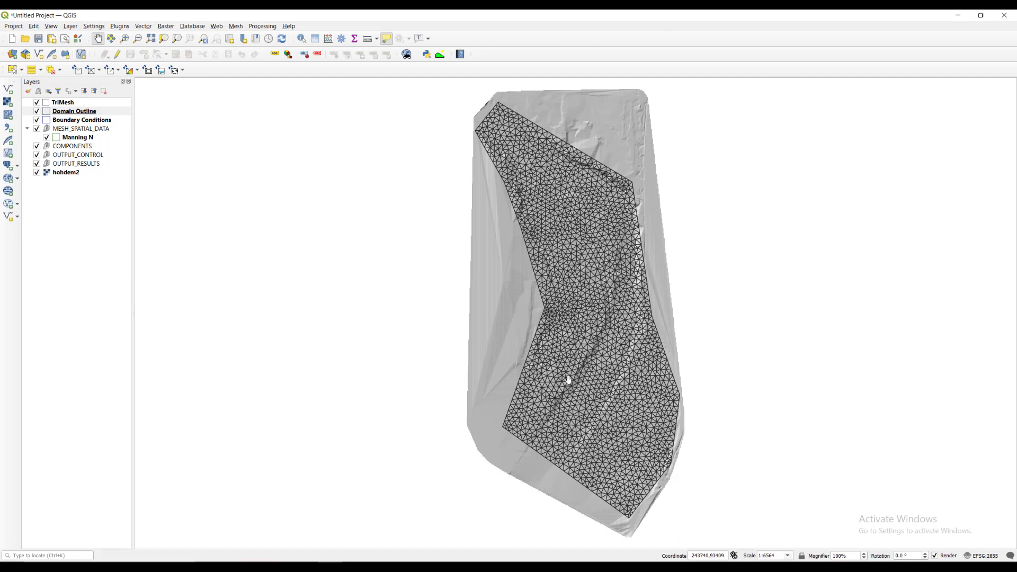
Start editing the Boundary Conditions layer and pan to the mesh's upper-left end.
left_click(101, 121)
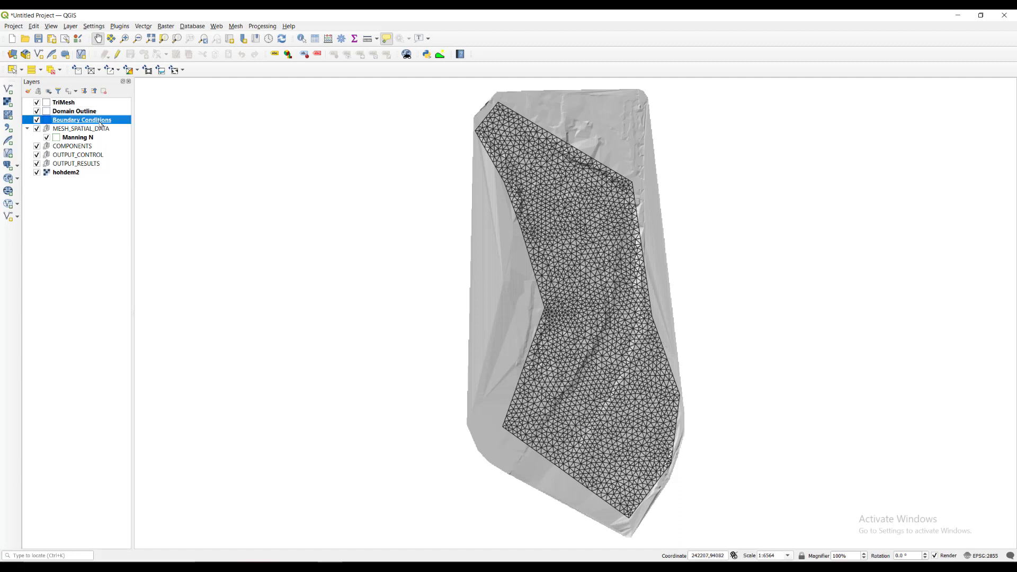
left_click(117, 54)
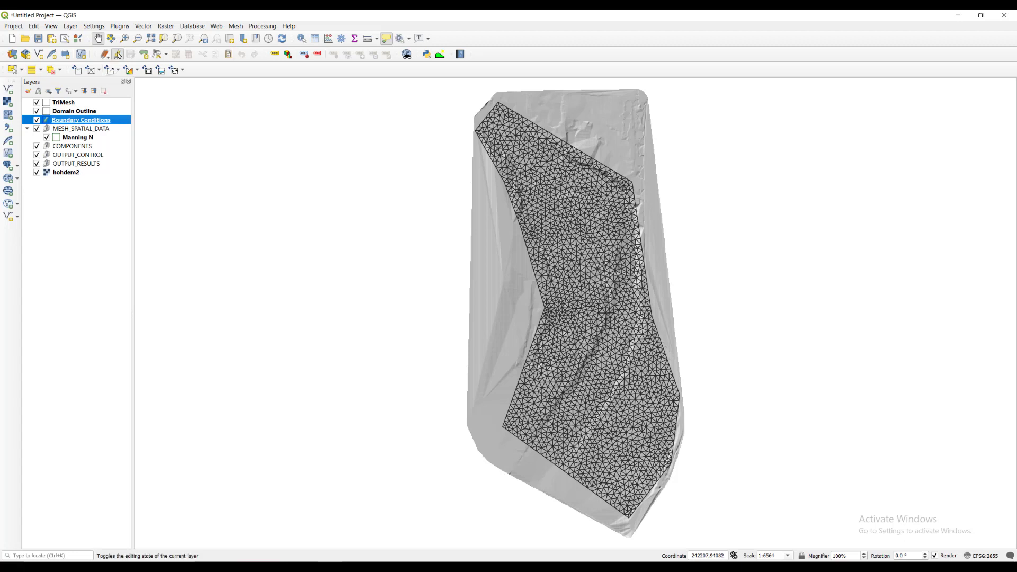
left_click(143, 54)
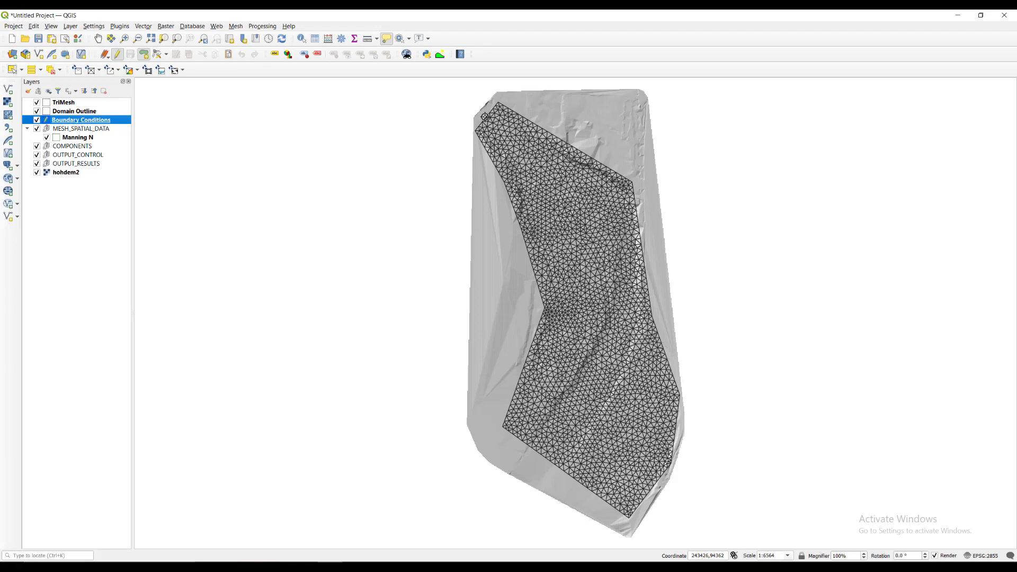
scroll(483, 127, "up", 2)
key("Escape")
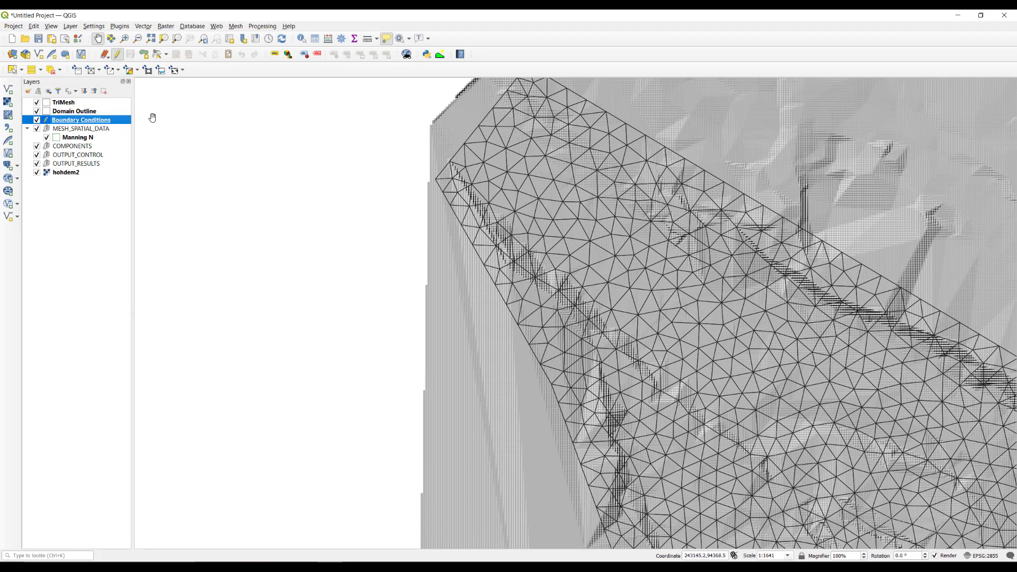
left_click_drag(150, 118, 569, 324)
left_click_drag(890, 302, 431, 257)
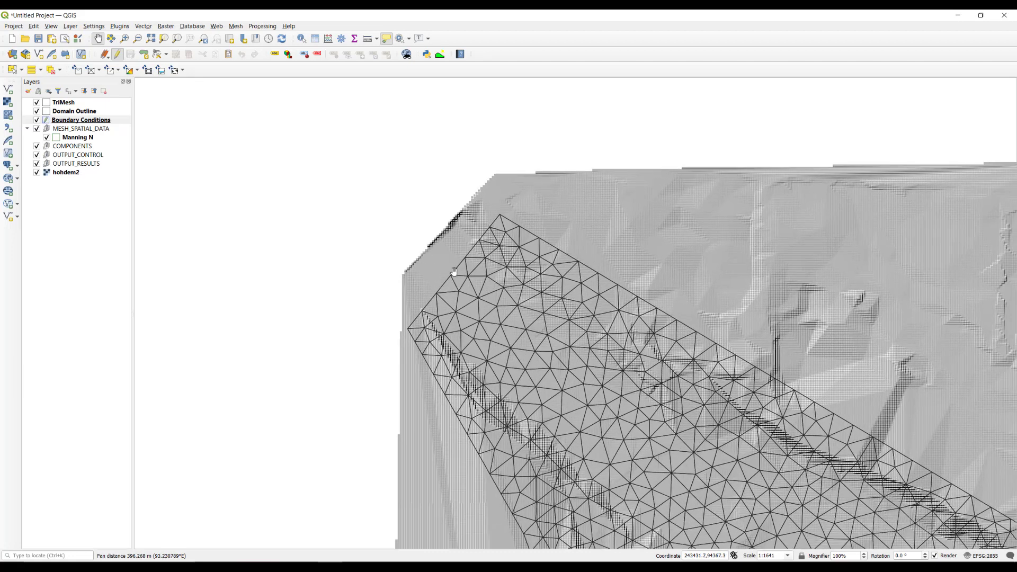
Draw a narrow inflow polygon across the mesh's upper-left edge, opening its BC_1 attributes.
left_click(143, 54)
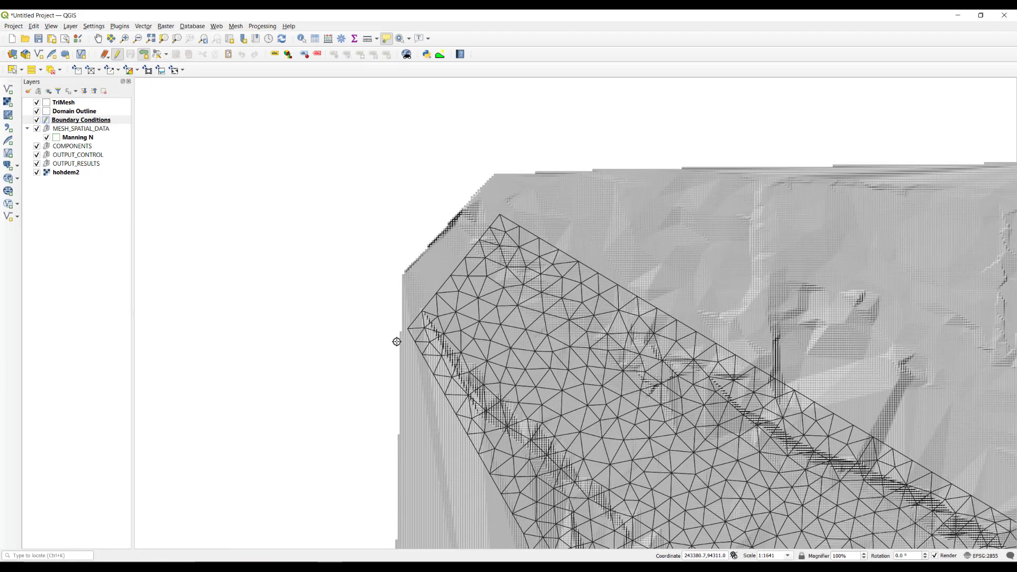
left_click(412, 348)
left_click(402, 324)
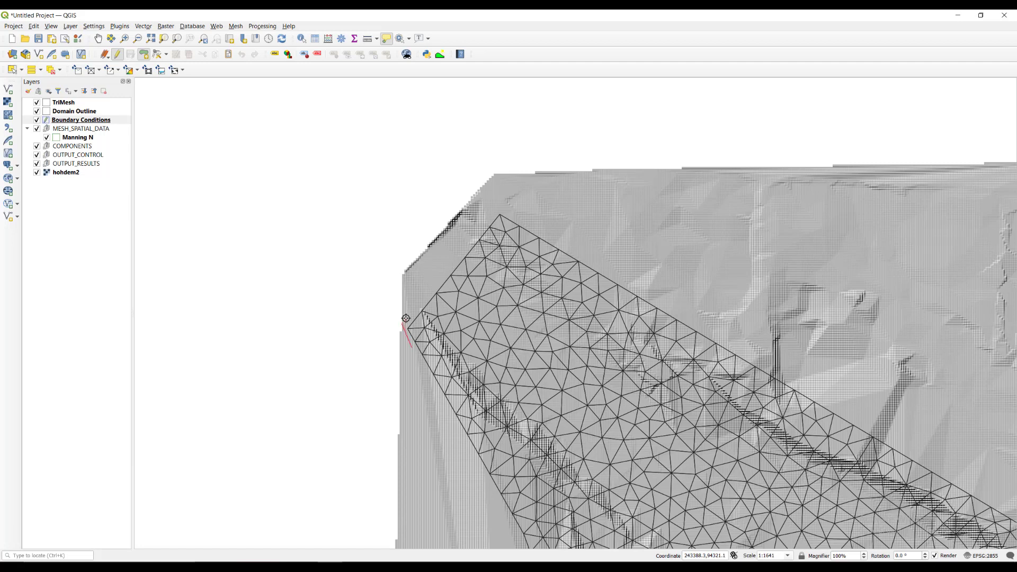
left_click(501, 208)
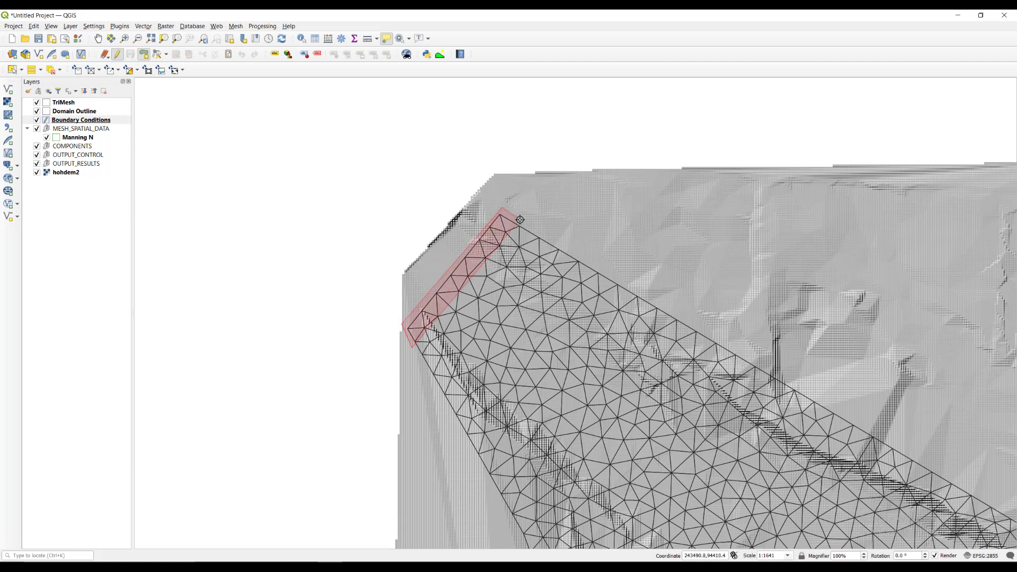
right_click(520, 219)
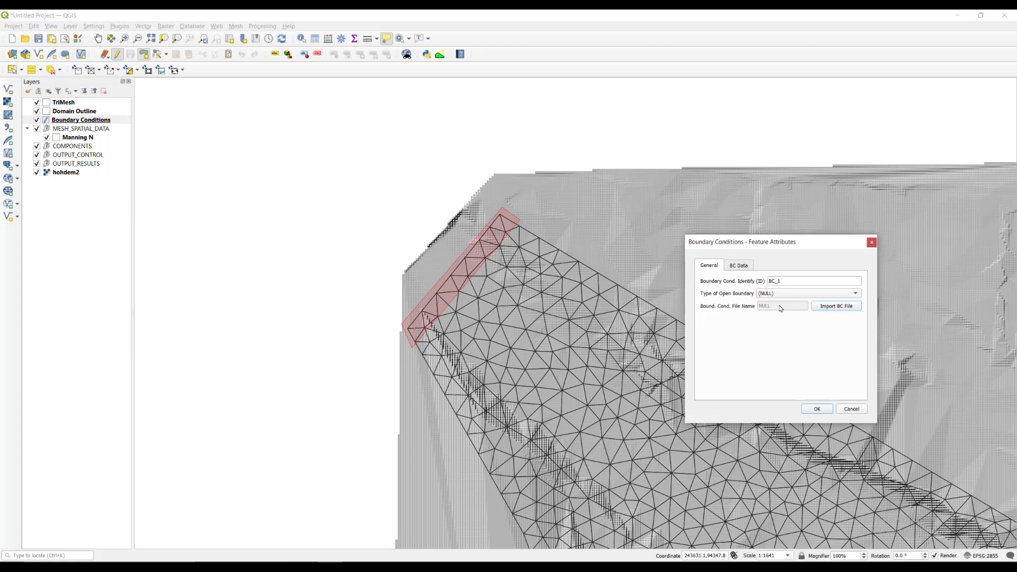
Rename the boundary from BC_1 to INFLOW and set its type to 2.Discharge vs Time.
left_click(785, 283)
double_click(785, 282)
type("INFLOW")
left_click(788, 296)
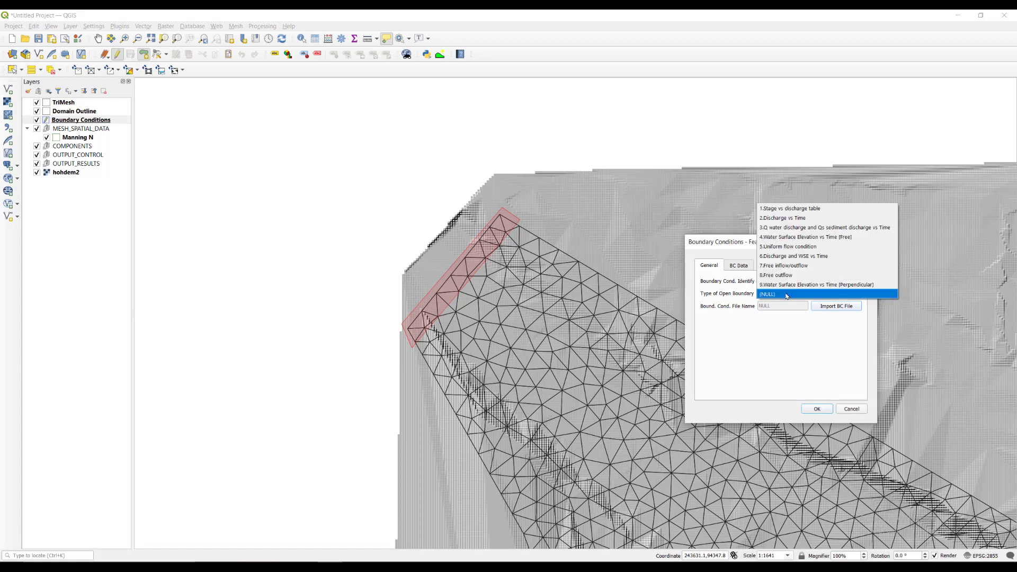
left_click(803, 218)
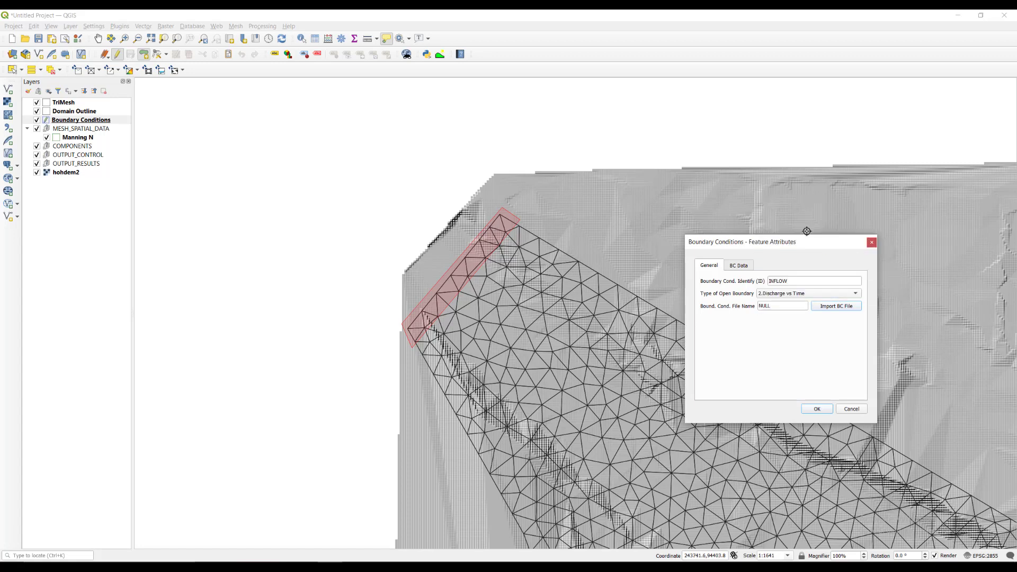
Import QIN.DAT as the inflow hydrograph, check the BC Data table, and confirm.
left_click(828, 308)
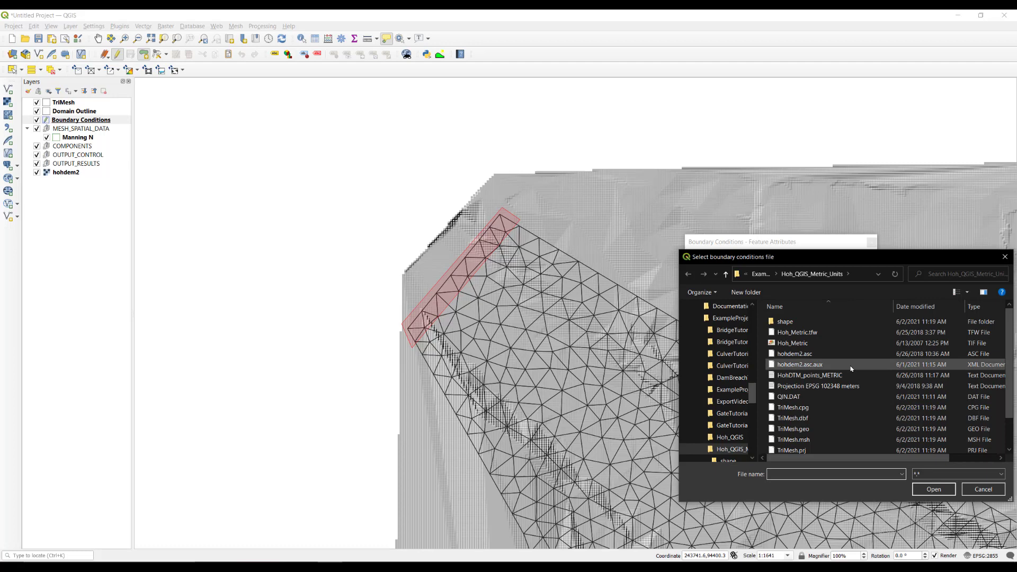
left_click(901, 397)
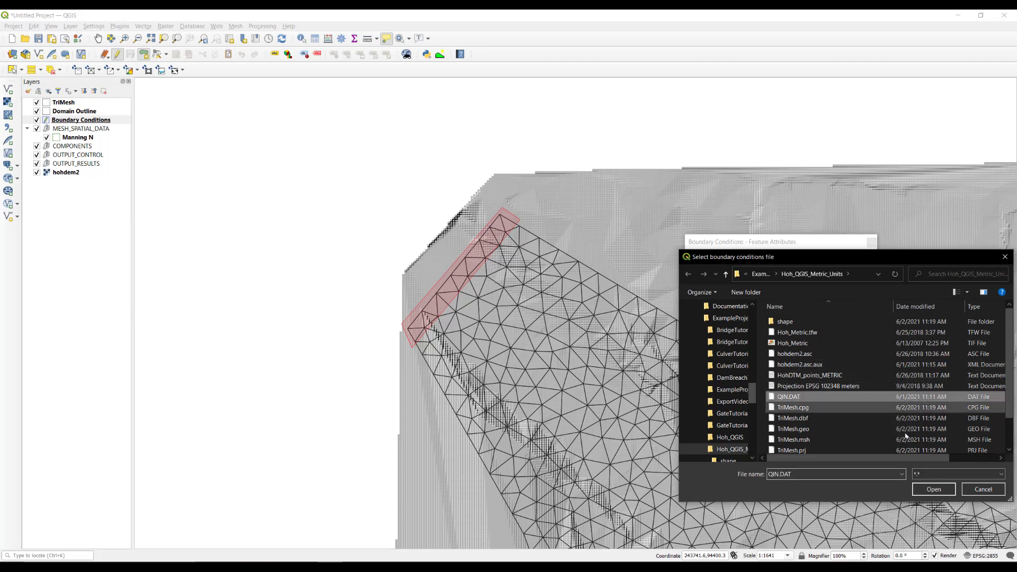
left_click(924, 491)
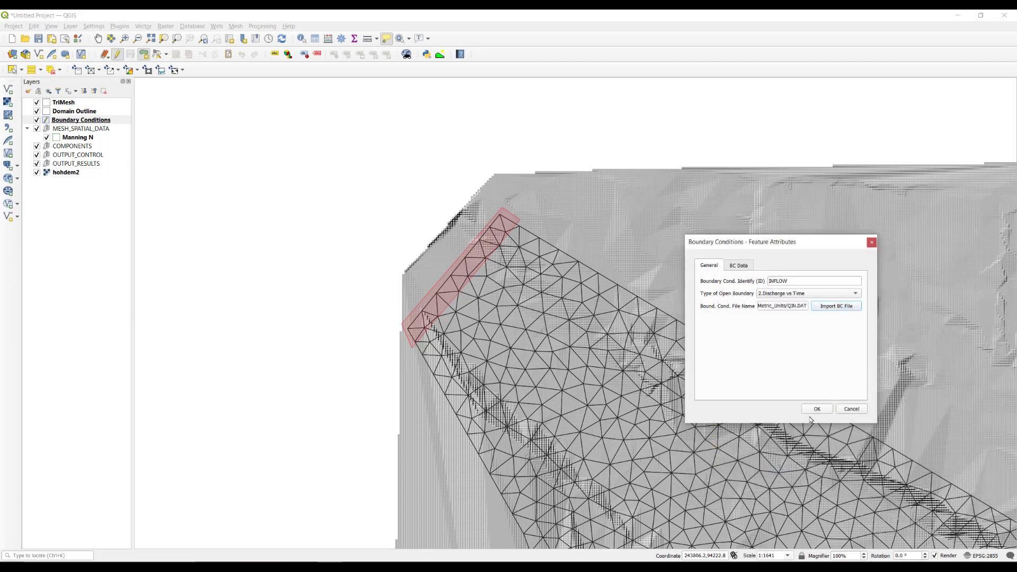
left_click(740, 269)
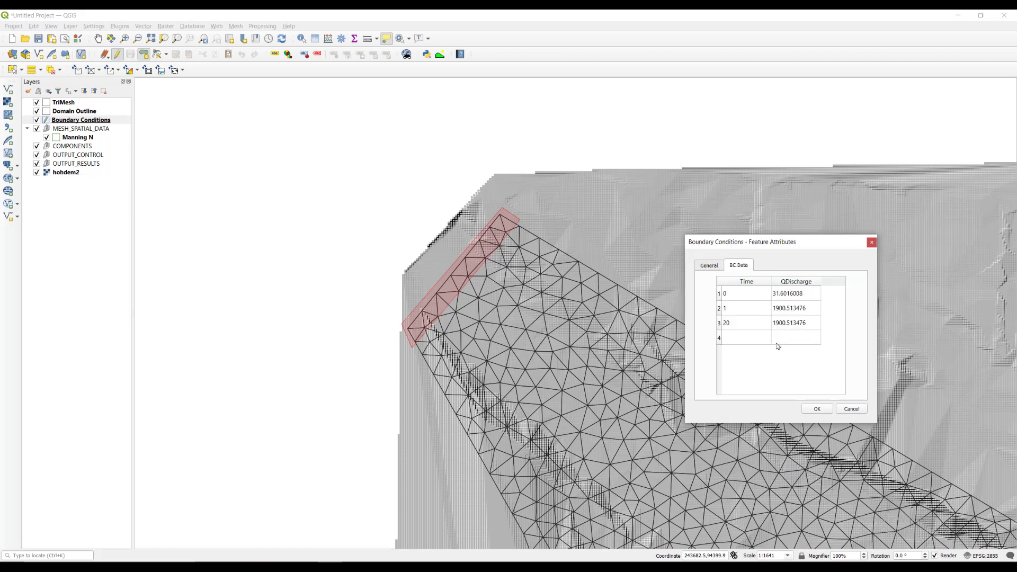
left_click(813, 409)
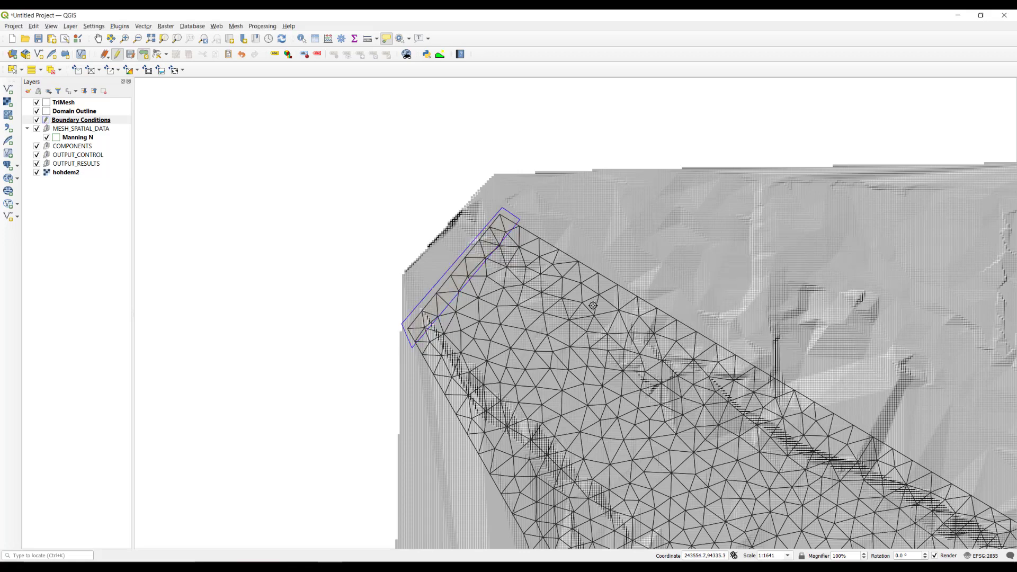
Draw a second boundary polygon along the mesh's lower edge.
scroll(586, 319, "down", 1)
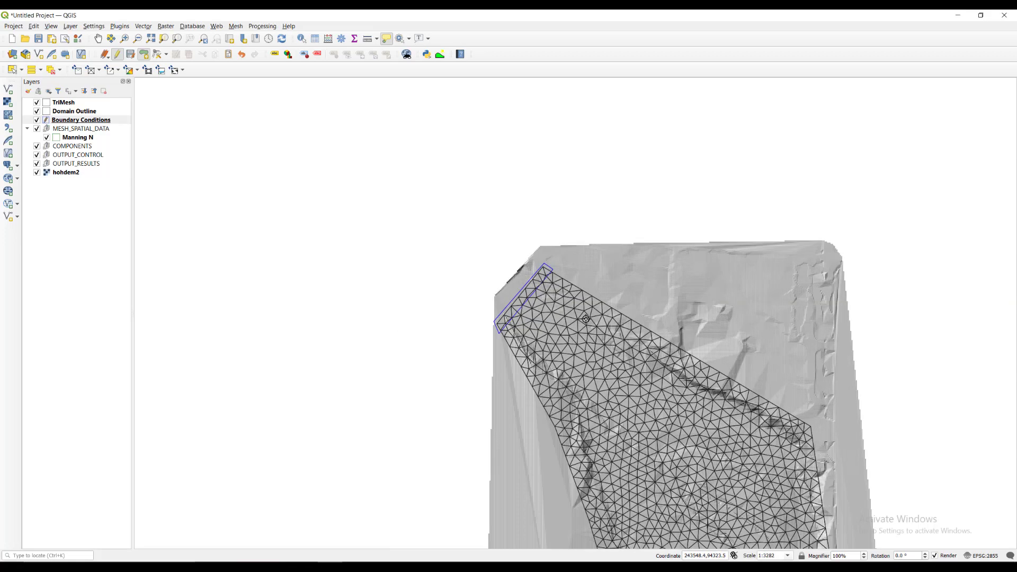
key("Down")
key("Down")
key("Down")
key("Down")
key("Down")
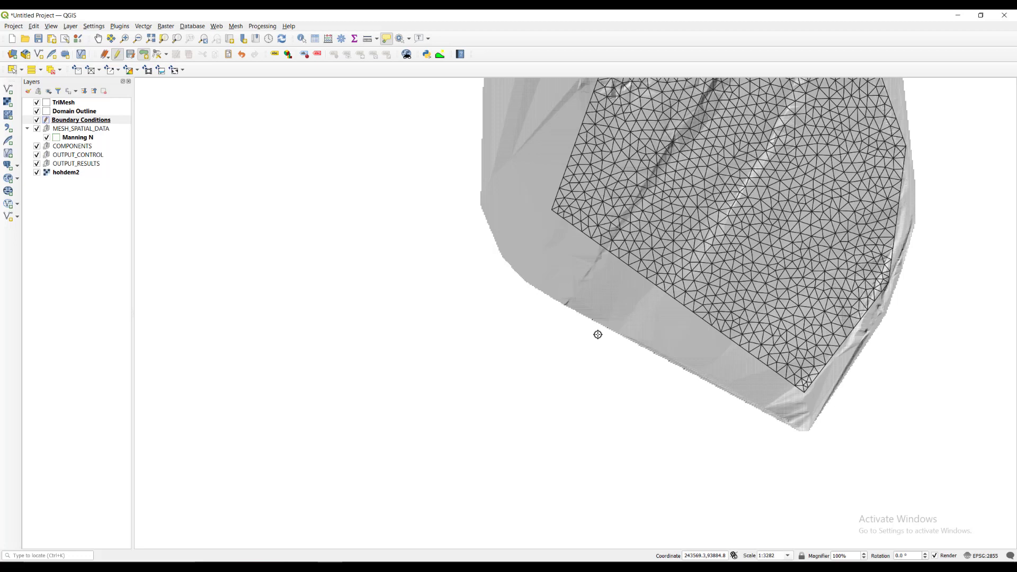
scroll(715, 252, "up", 1)
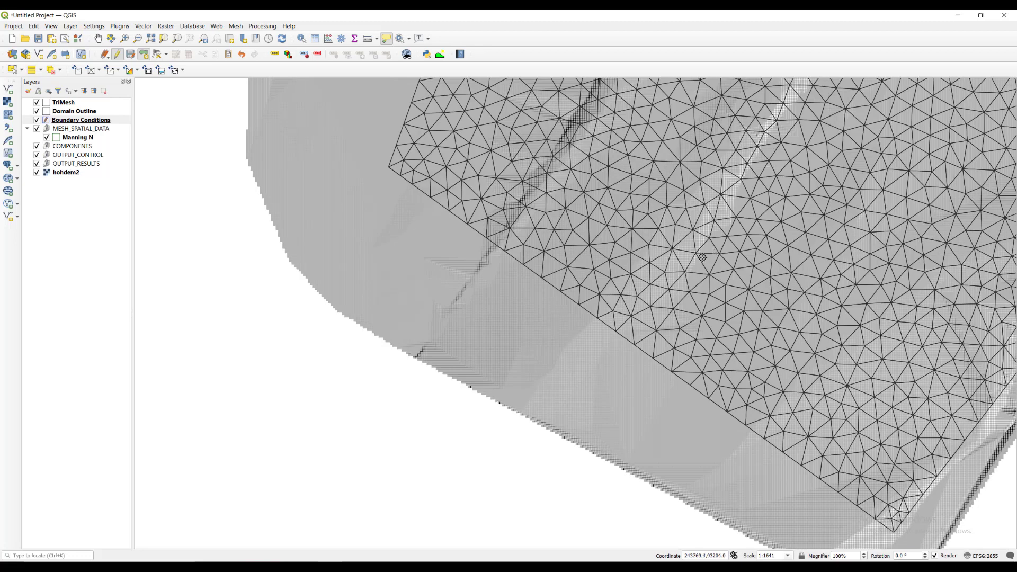
left_click(371, 166)
left_click(387, 149)
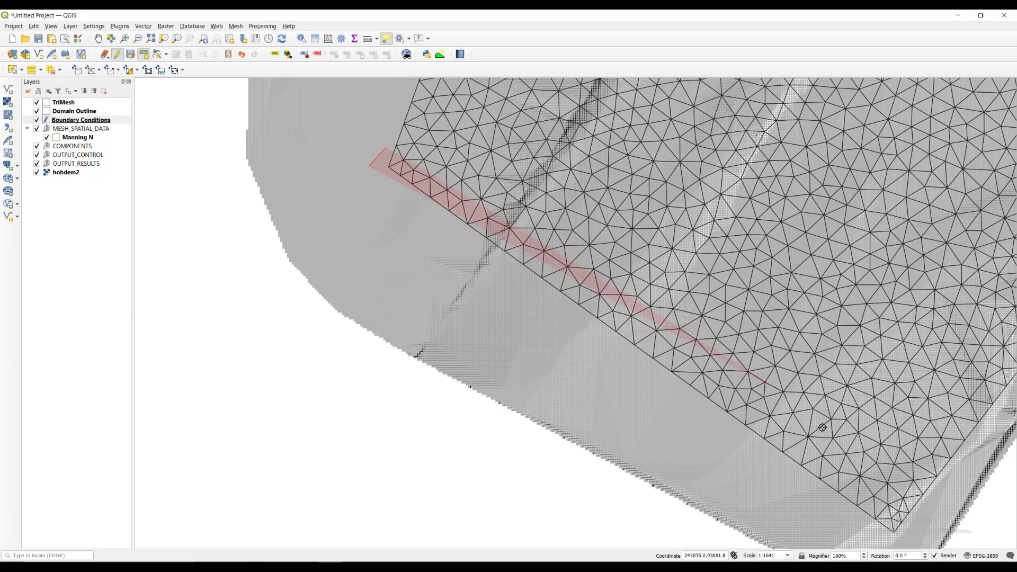
left_click(919, 536)
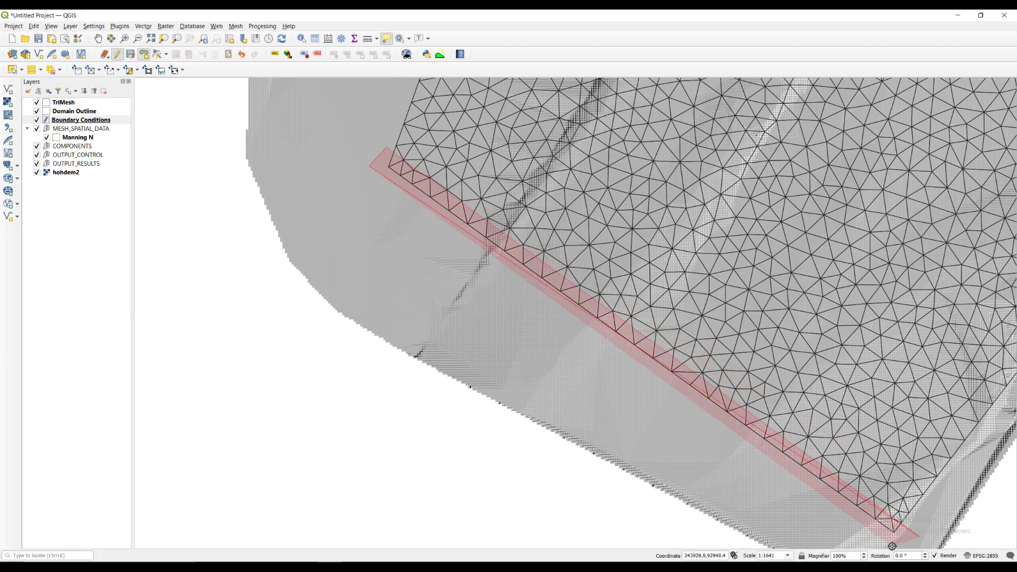
right_click(892, 547)
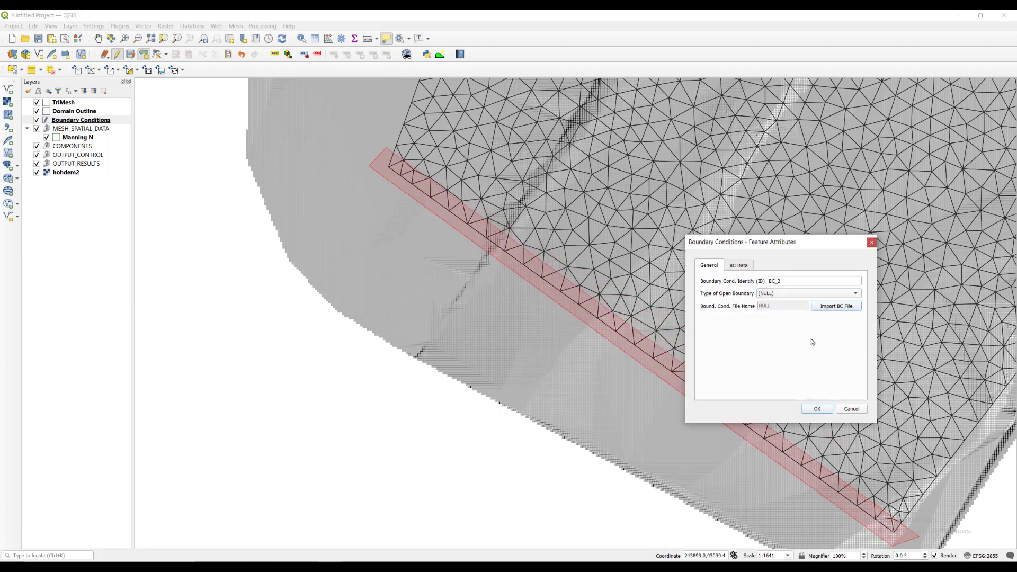
Name the boundary OUTFLOW with type 5.Uniform flow condition and slope So 0.03.
double_click(784, 281)
type("OUTFLOW")
left_click(777, 299)
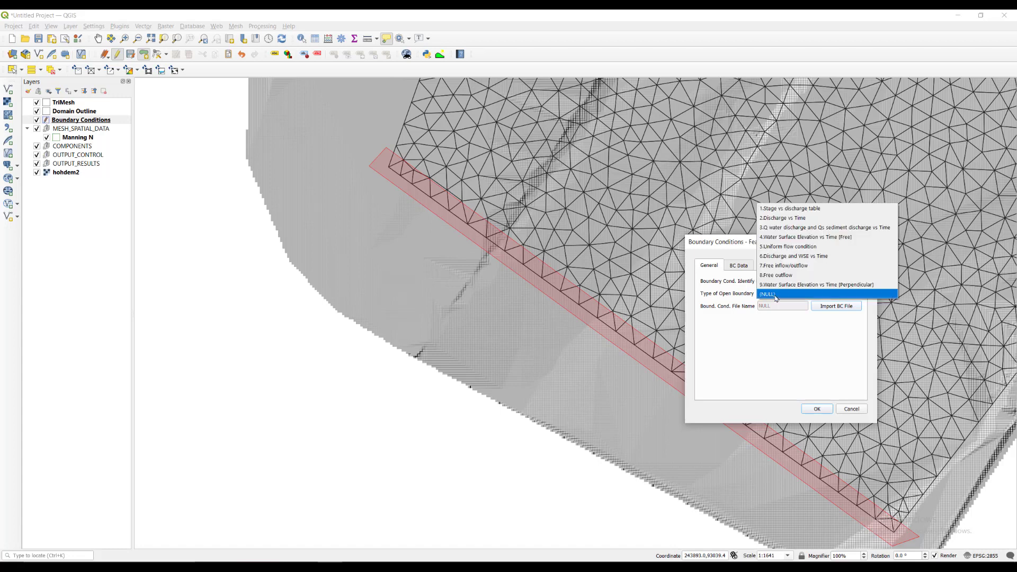
left_click(785, 247)
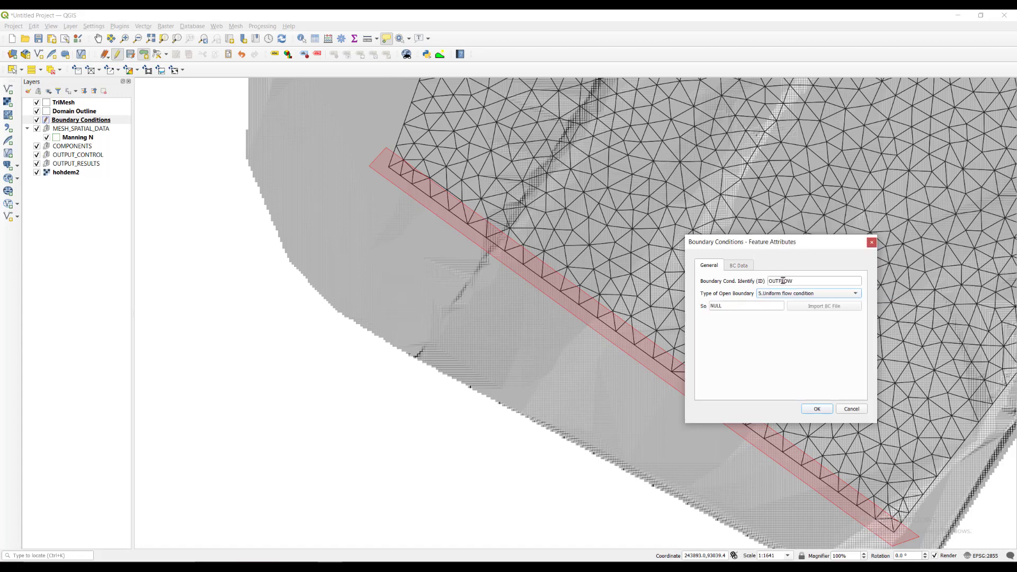
left_click(759, 306)
type("0.03")
left_click(810, 409)
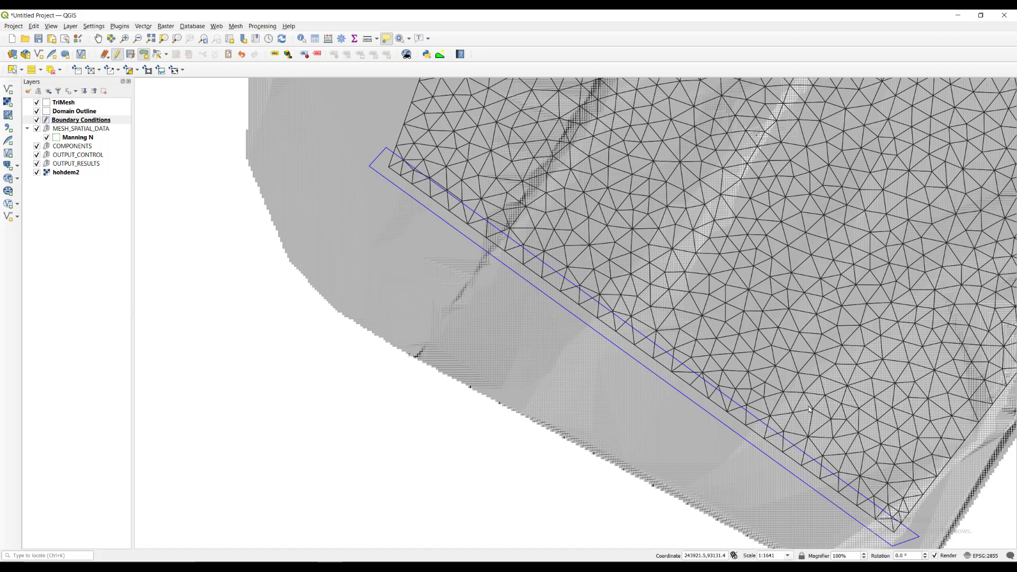
Save the Boundary Conditions layer edits and stop editing that layer.
left_click(130, 55)
left_click(118, 55)
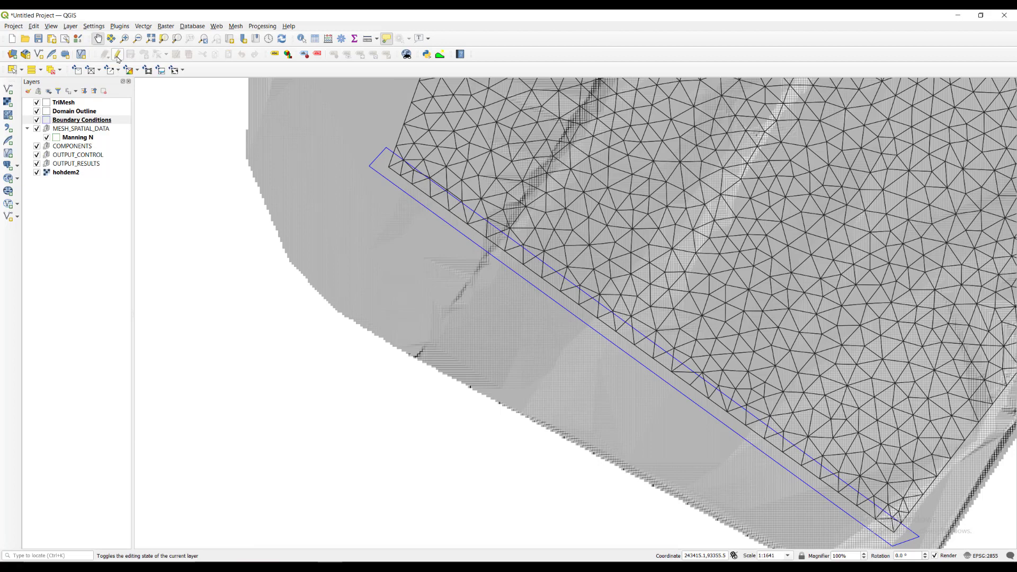
key("ctrl+alt+minus")
scroll(611, 227, "down", 2)
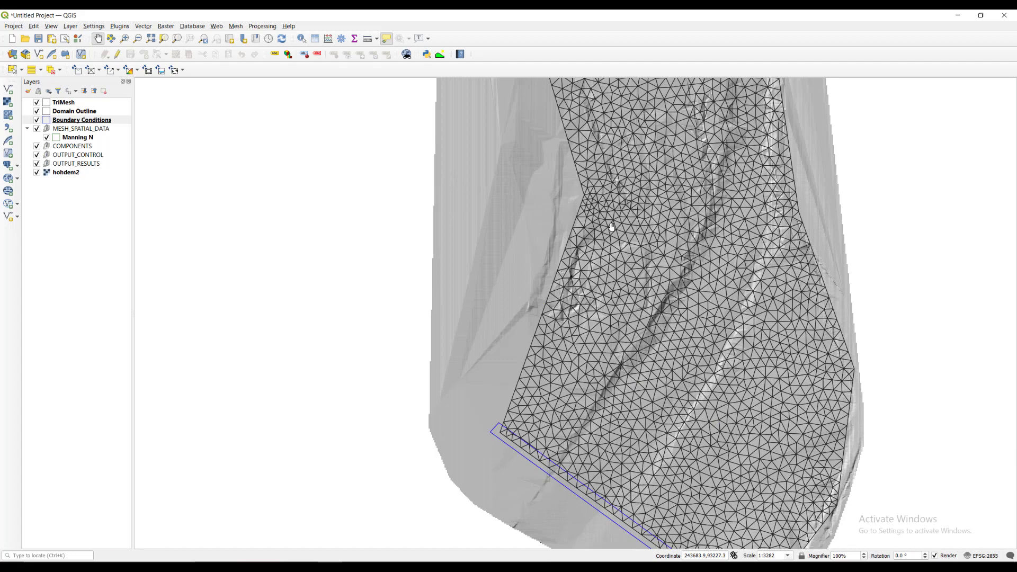
Zoom to the full mesh extent and start editing the Manning N layer.
left_click(151, 38)
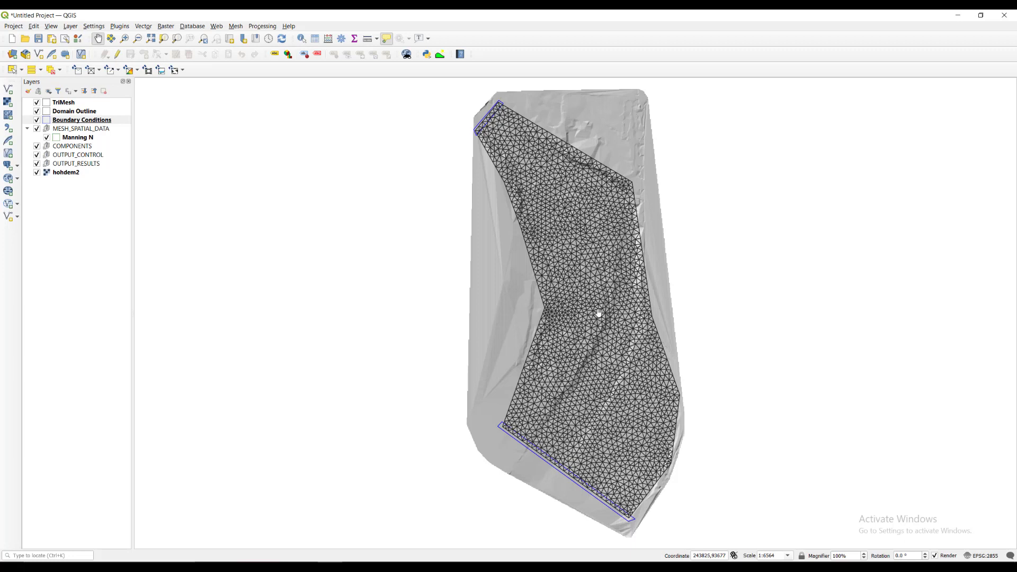
left_click(84, 139)
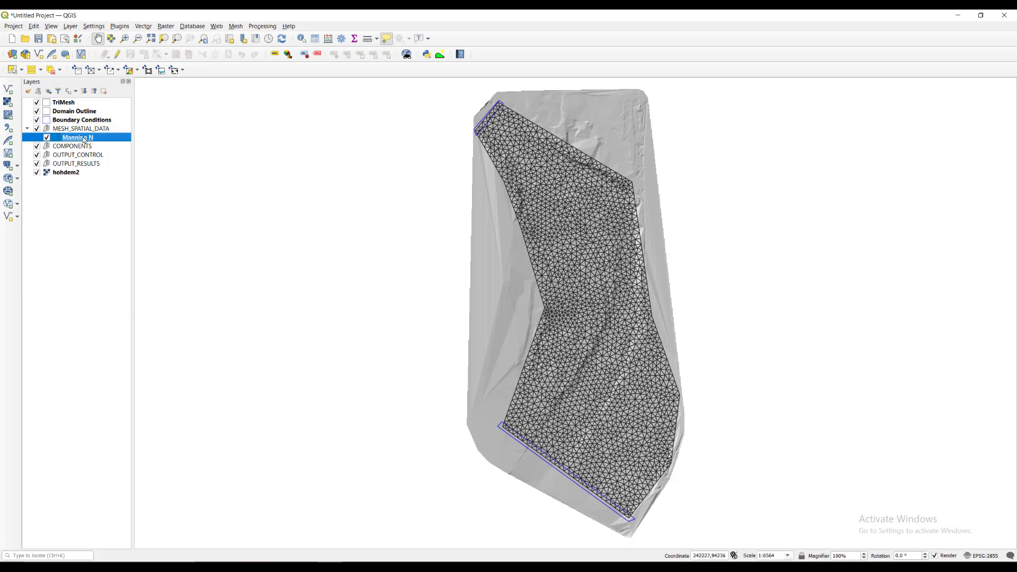
left_click(118, 56)
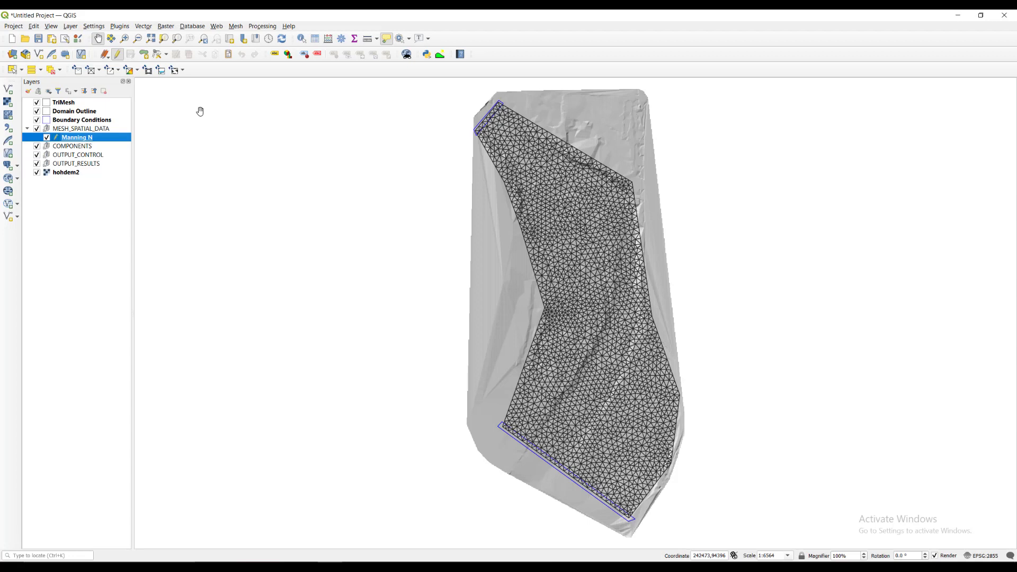
Start a Manning N polygon from the mesh's top corner down its right edge.
left_click(142, 55)
scroll(473, 131, "up", 3)
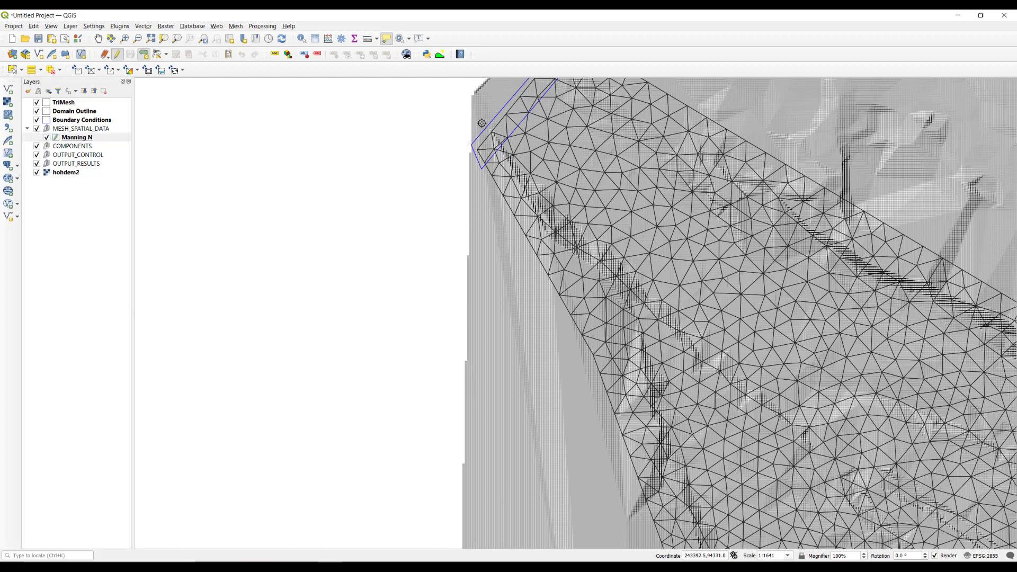
key("Up")
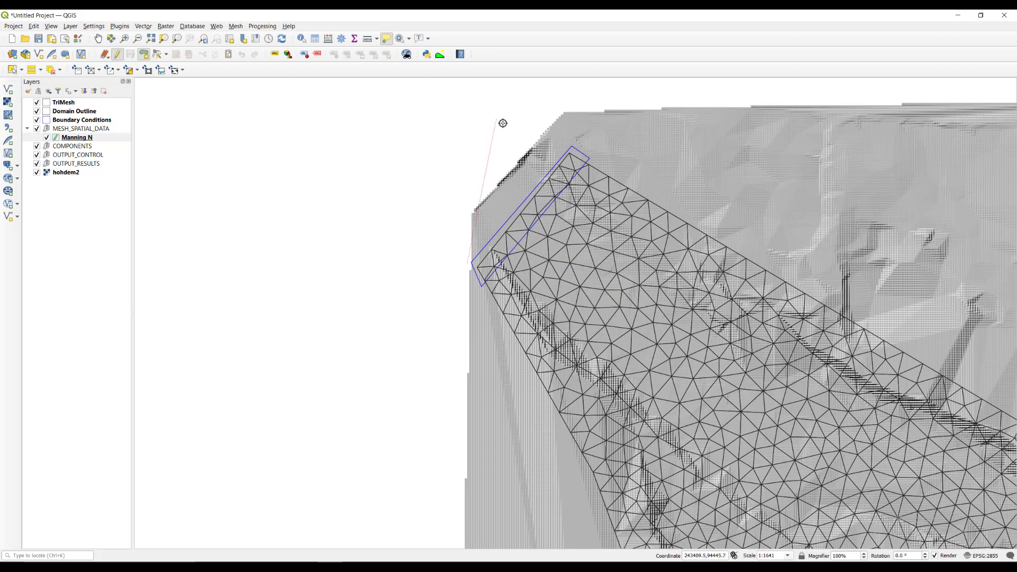
left_click(571, 140)
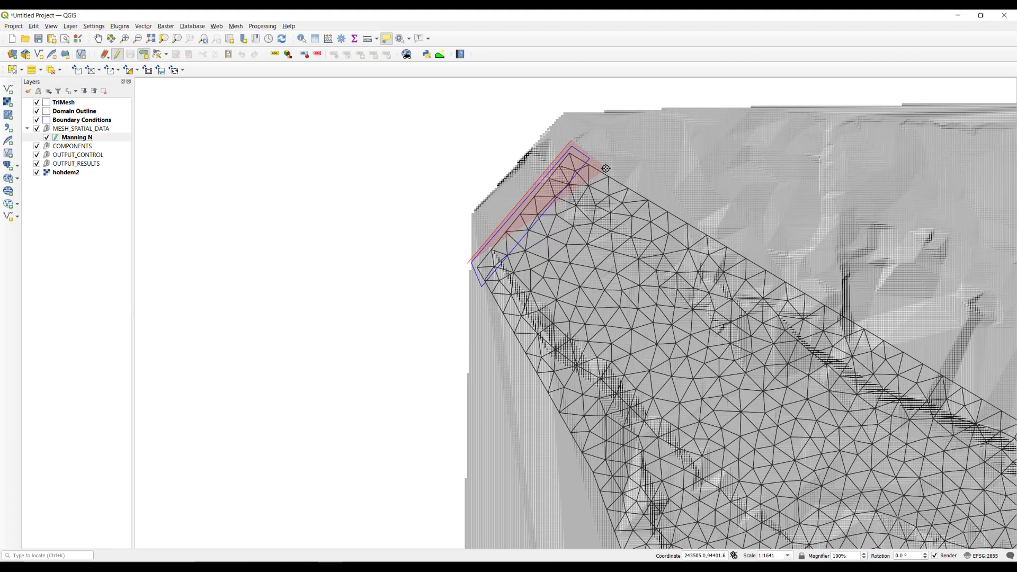
scroll(606, 168, "down", 2)
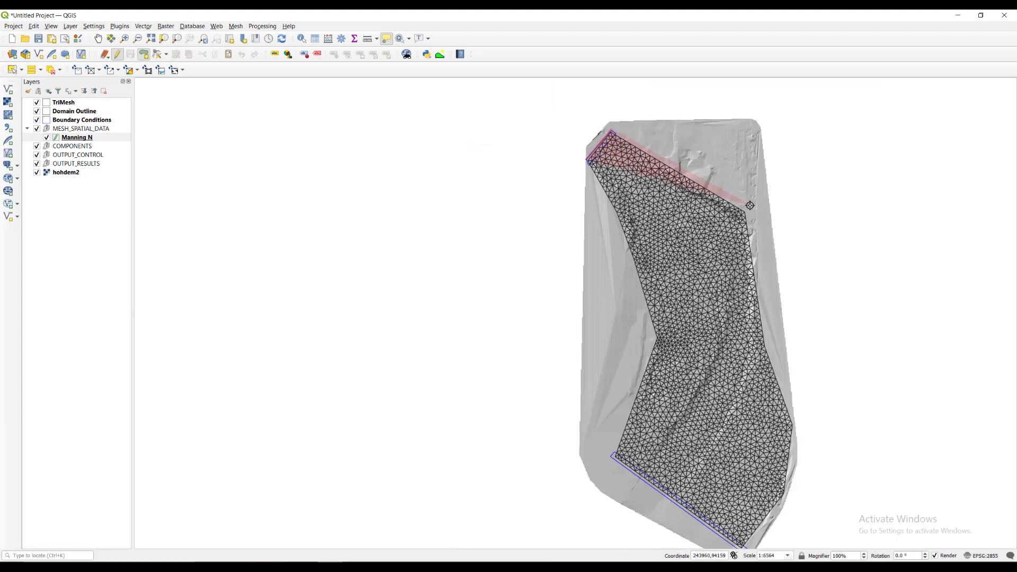
left_click(749, 211)
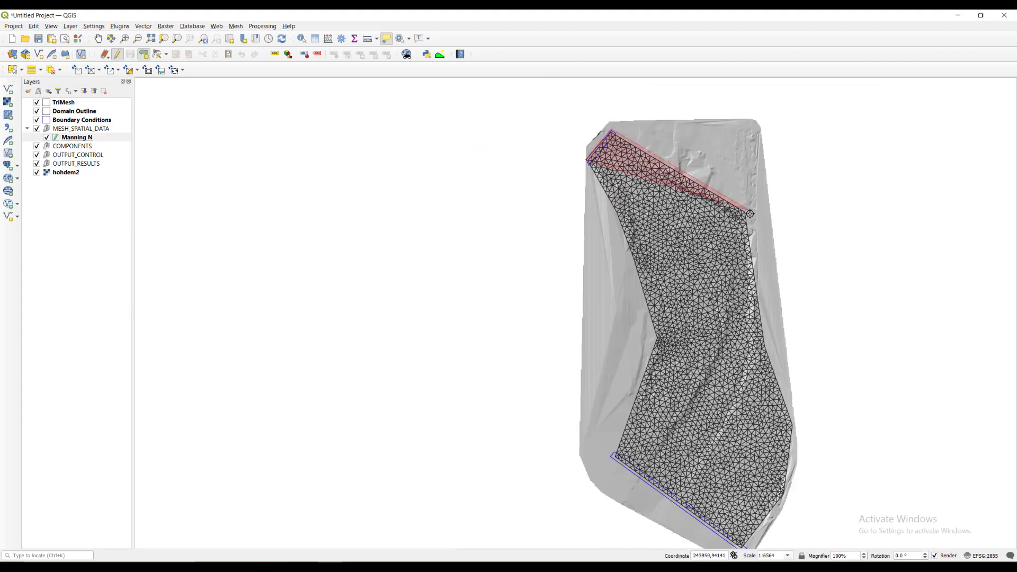
left_click(768, 344)
left_click(795, 427)
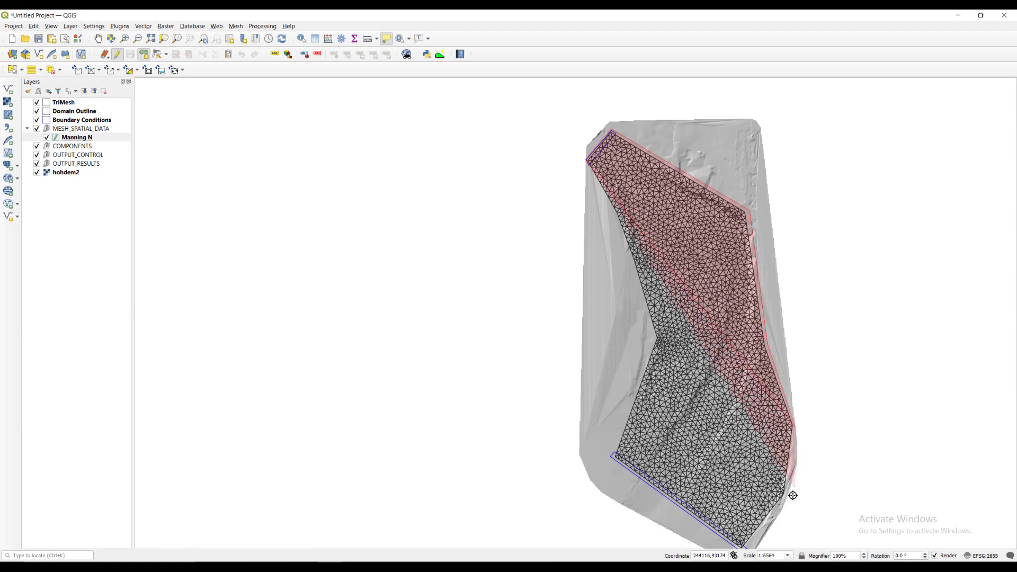
left_click(785, 498)
Complete the outline through the bottom, left corner and notch, then finish the polygon.
key("Down")
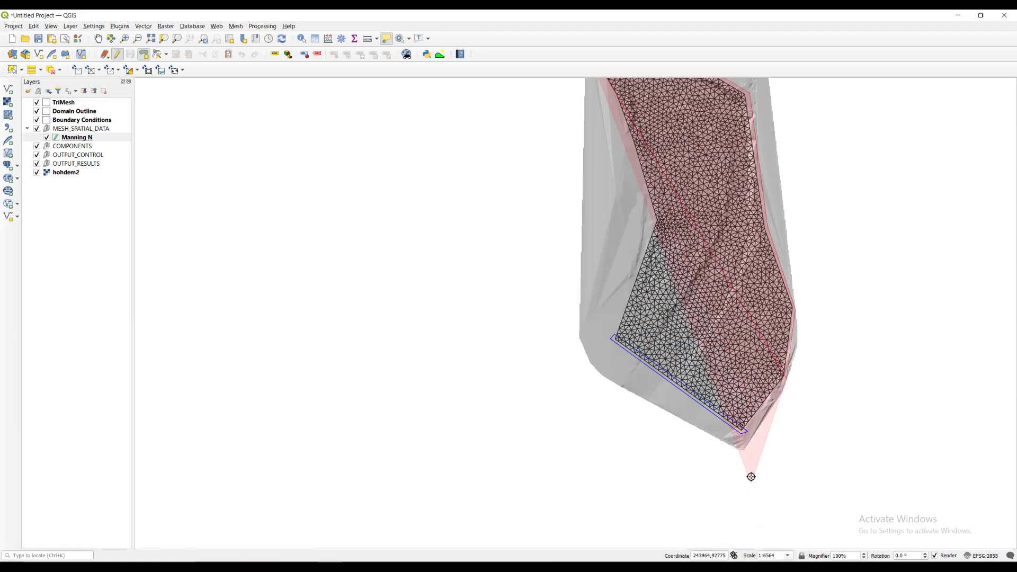
left_click(745, 441)
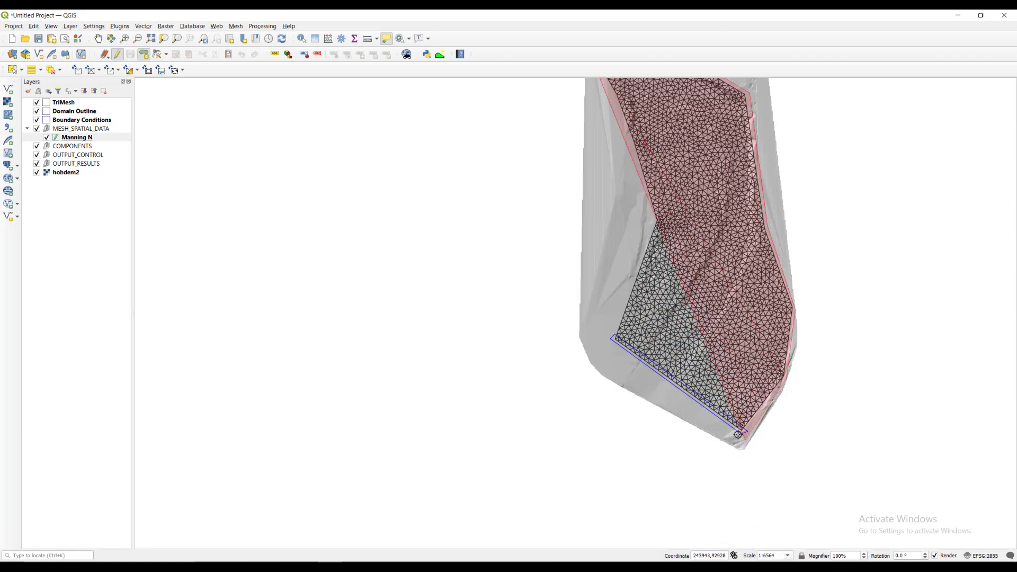
left_click(609, 340)
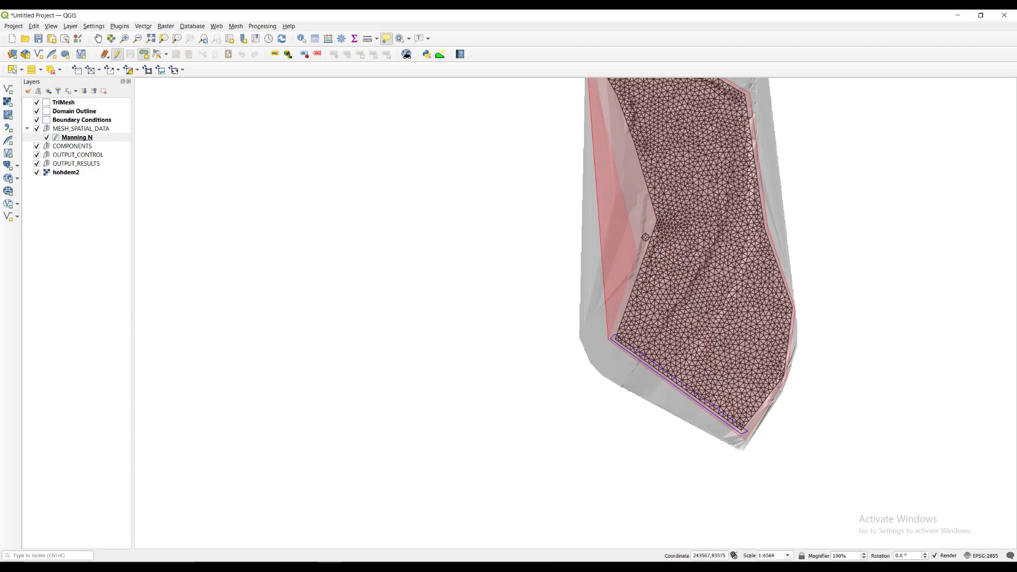
left_click(656, 218)
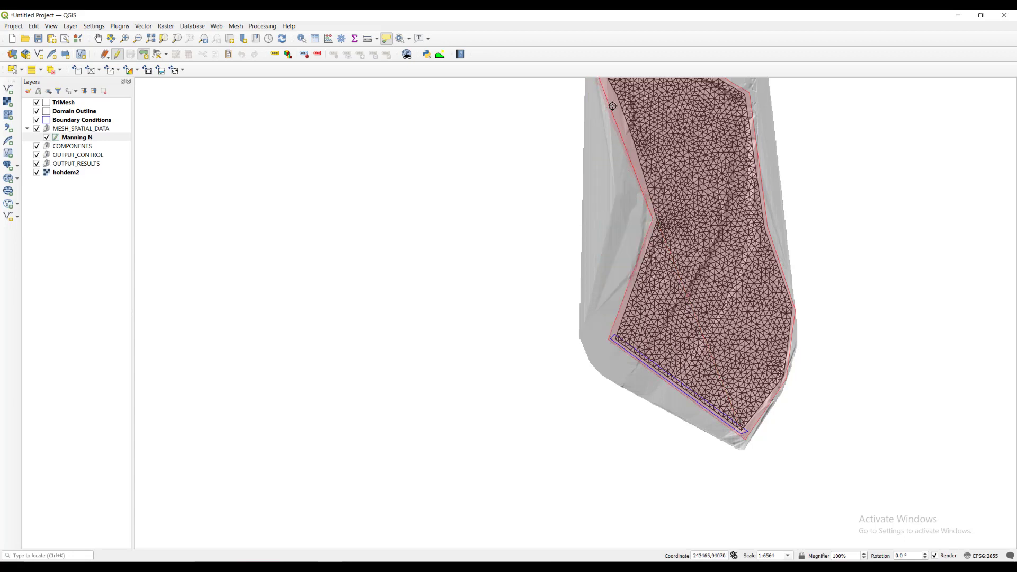
key("Up")
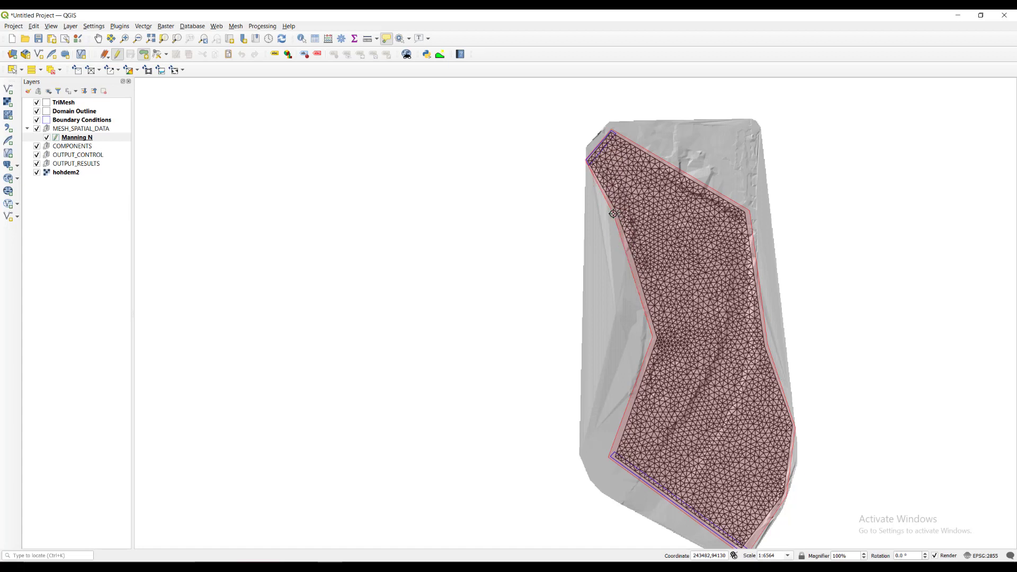
right_click(613, 213)
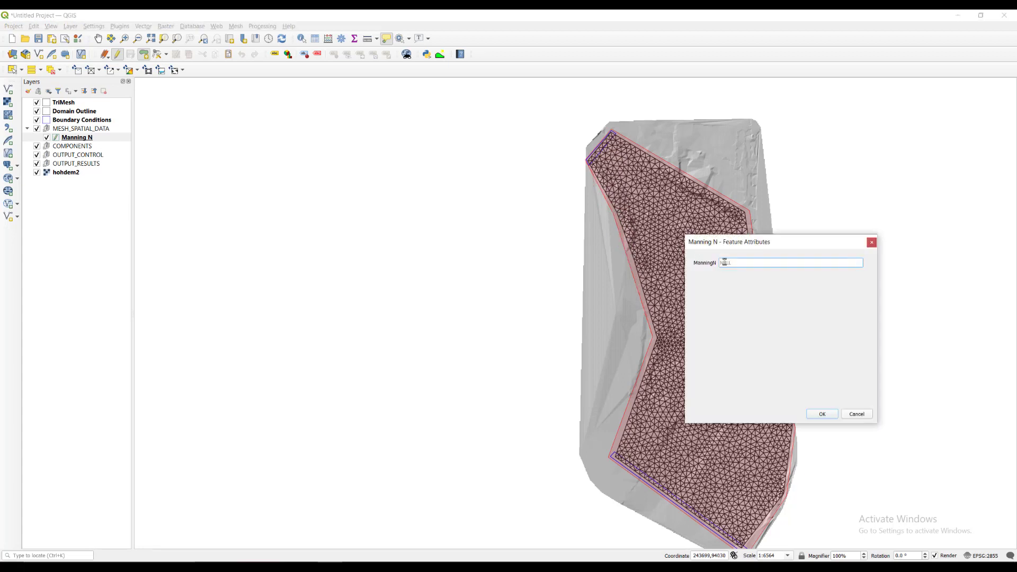
Assign ManningN 0.035 to the polygon, then save and stop editing the Manning N layer.
type("0.035")
left_click(815, 414)
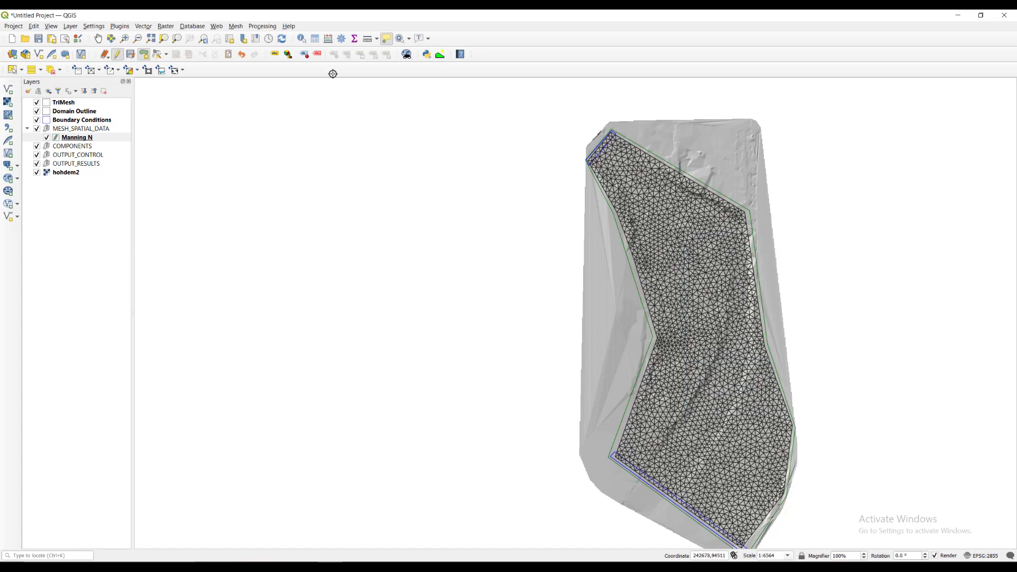
left_click(130, 54)
left_click(117, 55)
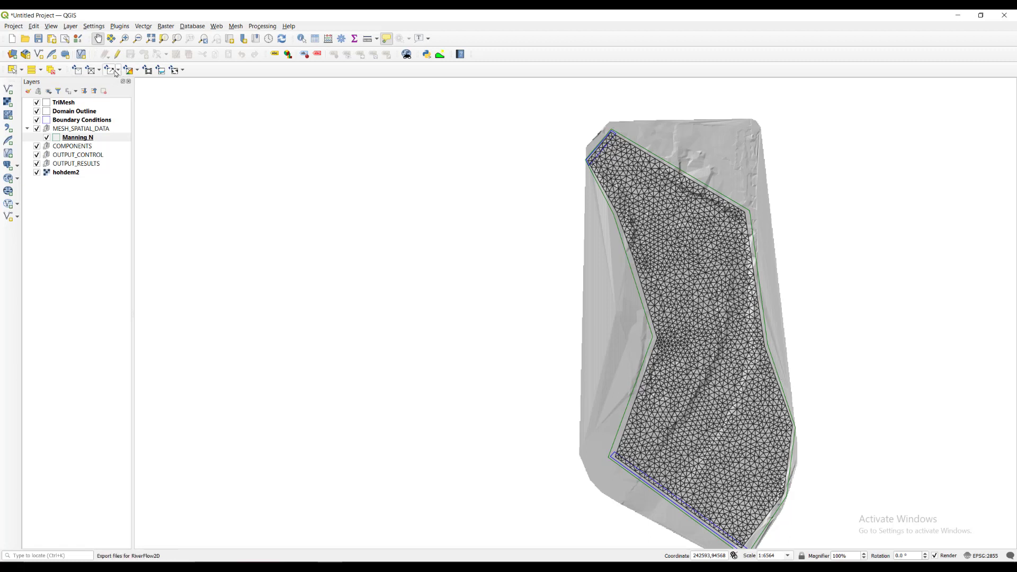
Export the project files to RiverFlow2D under the project name hoh.
left_click(117, 71)
left_click(123, 83)
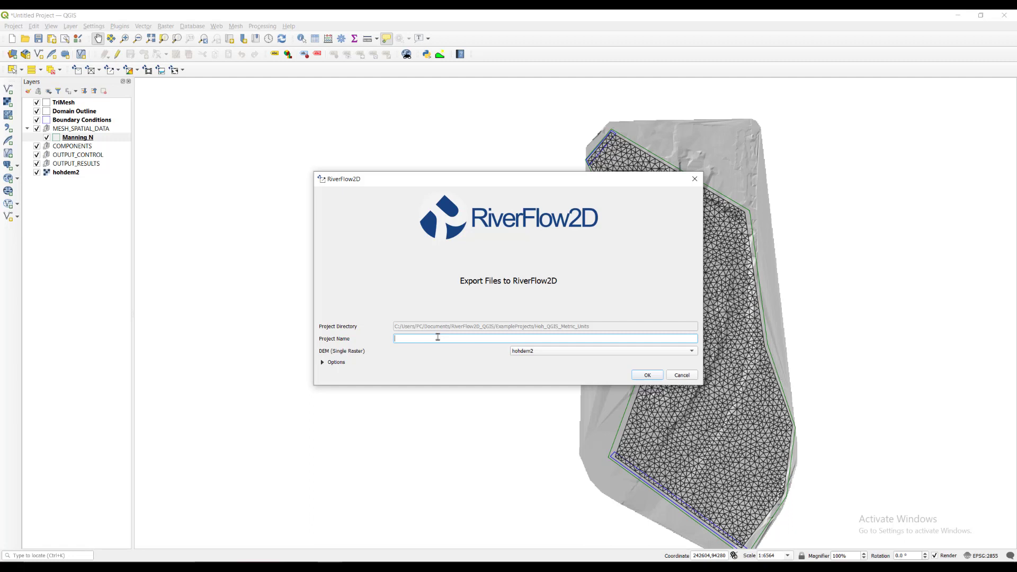
type("hoh")
left_click(652, 375)
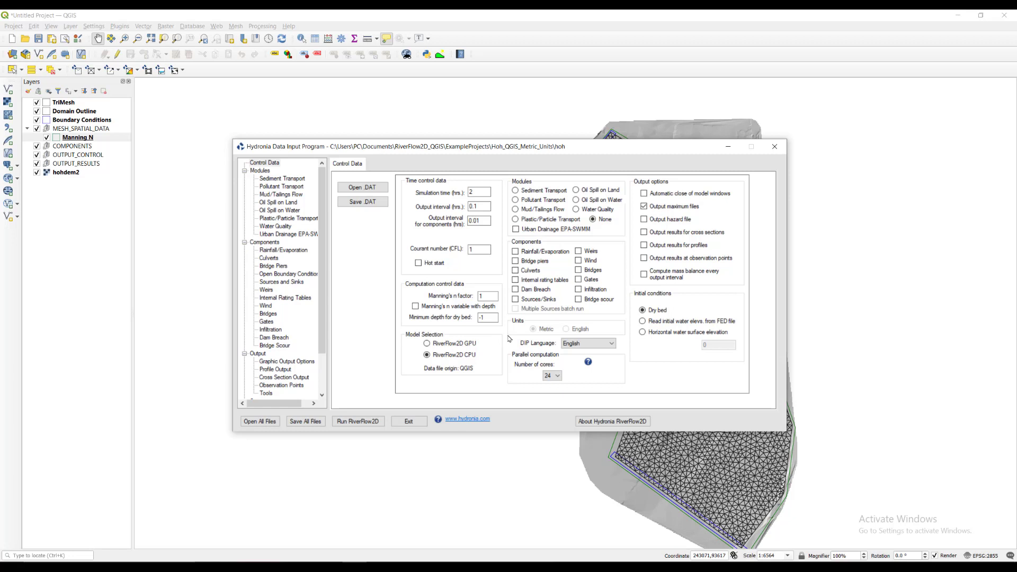
Launch the RiverFlow2D run, declining to save changes to the input data.
left_click(374, 422)
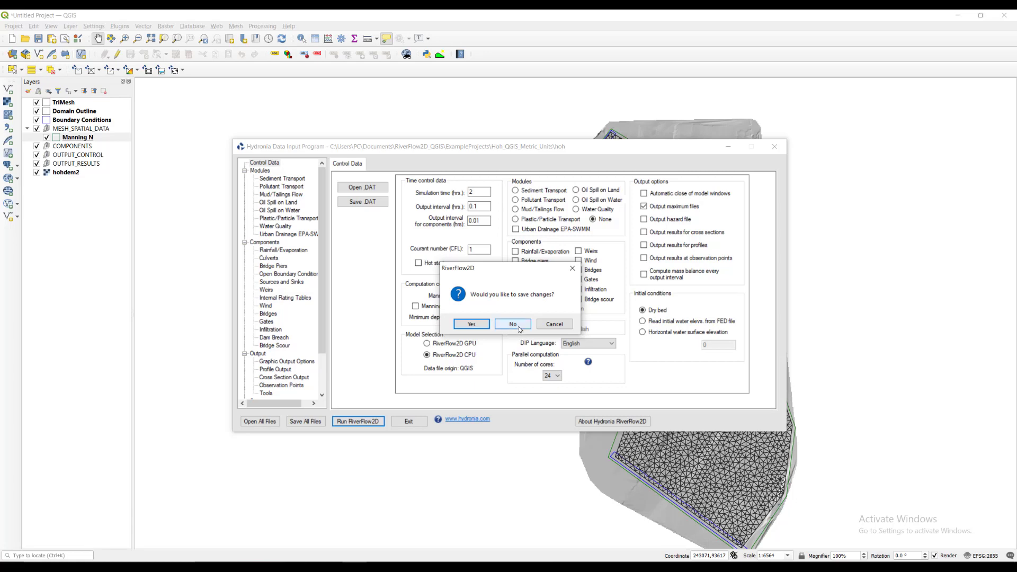
left_click(513, 325)
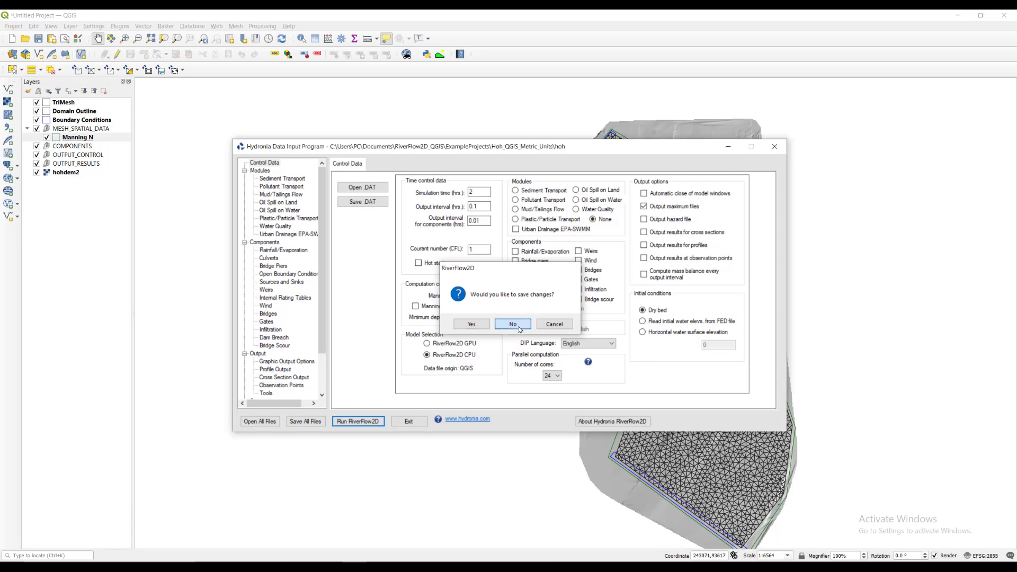
Confirm the follow-up prompt so the RiverFlow2D Plus simulation runs to completion.
left_click(518, 327)
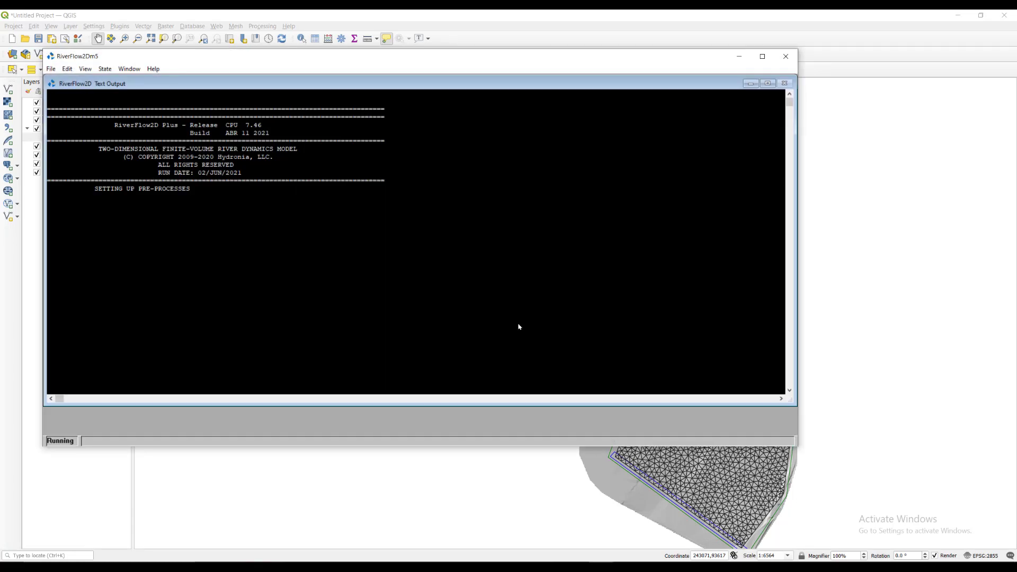